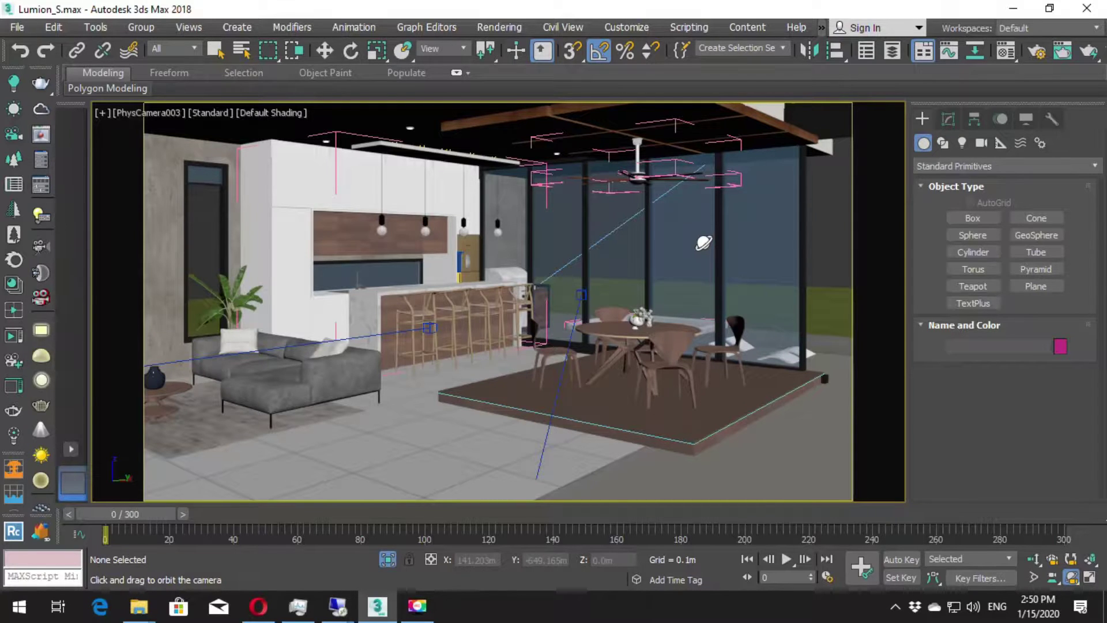
Orbit PhysCamera003 to frame the kitchen, lounge and dining platform, then return to selection.
{"action": "key", "text": "Escape"}
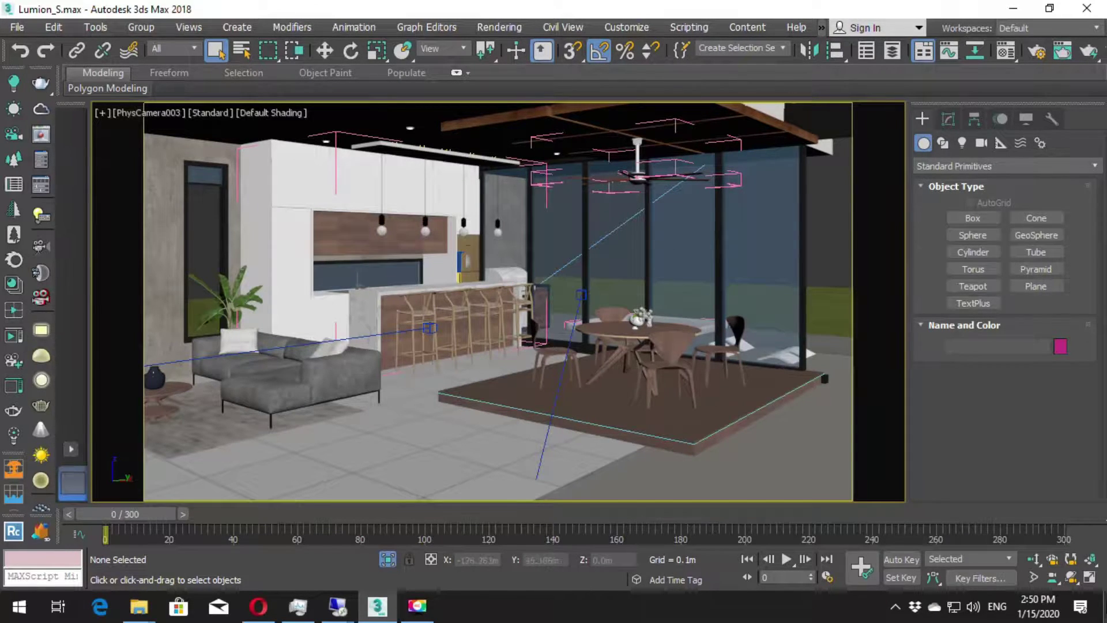
{"action": "left_click", "coordinate": [1071, 577]}
{"action": "mouse_move", "coordinate": [517, 320]}
{"action": "left_mouse_down"}
{"action": "mouse_move", "coordinate": [526, 319]}
{"action": "mouse_move", "coordinate": [516, 330]}
{"action": "left_mouse_up"}
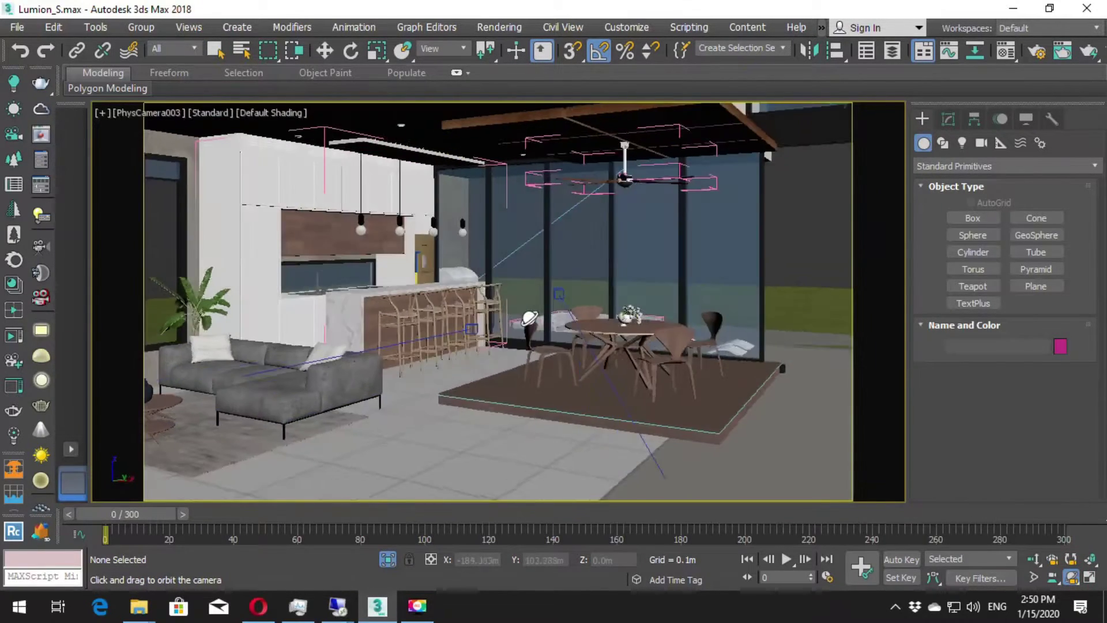
{"action": "left_click_drag", "start_coordinate": [516, 331], "coordinate": [521, 316]}
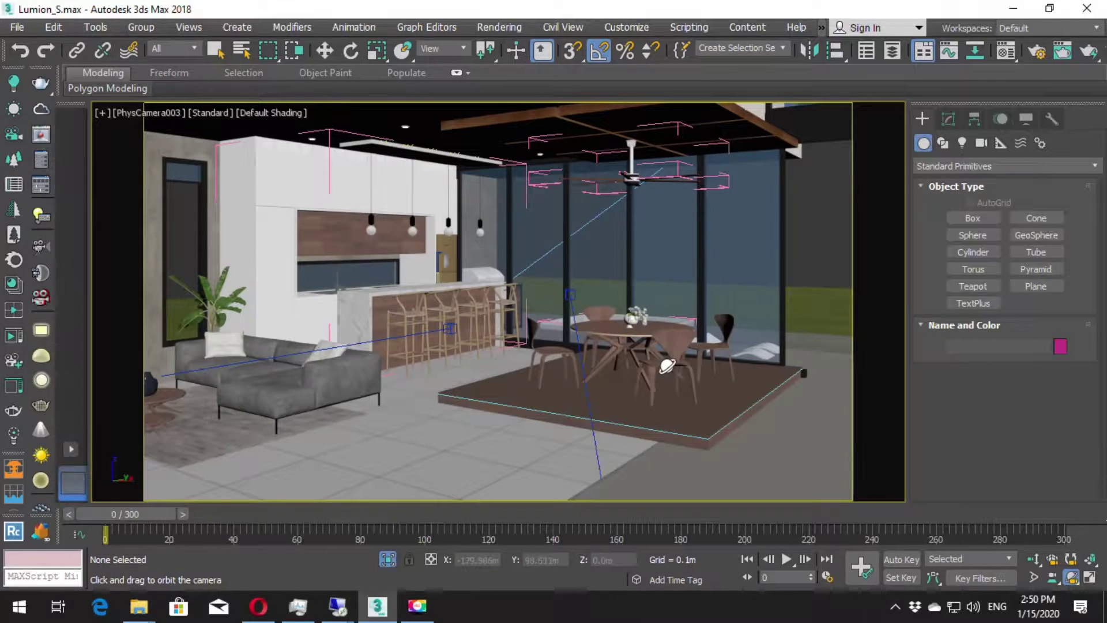
{"action": "middle_click_drag", "start_coordinate": [588, 296], "coordinate": [511, 289], "text": "alt"}
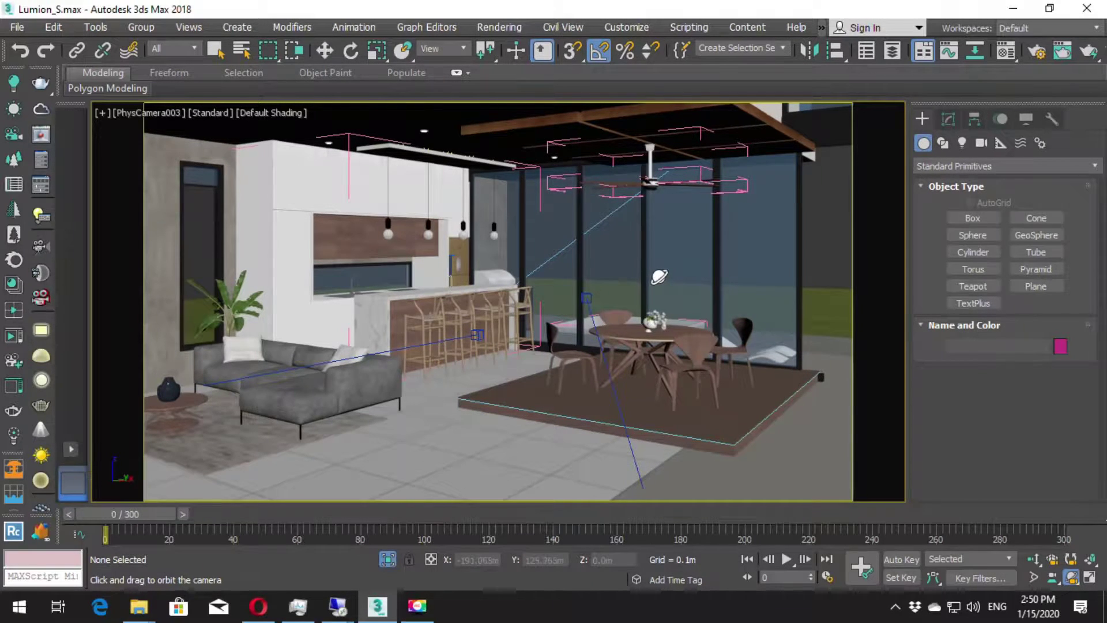
{"action": "key", "text": "Escape"}
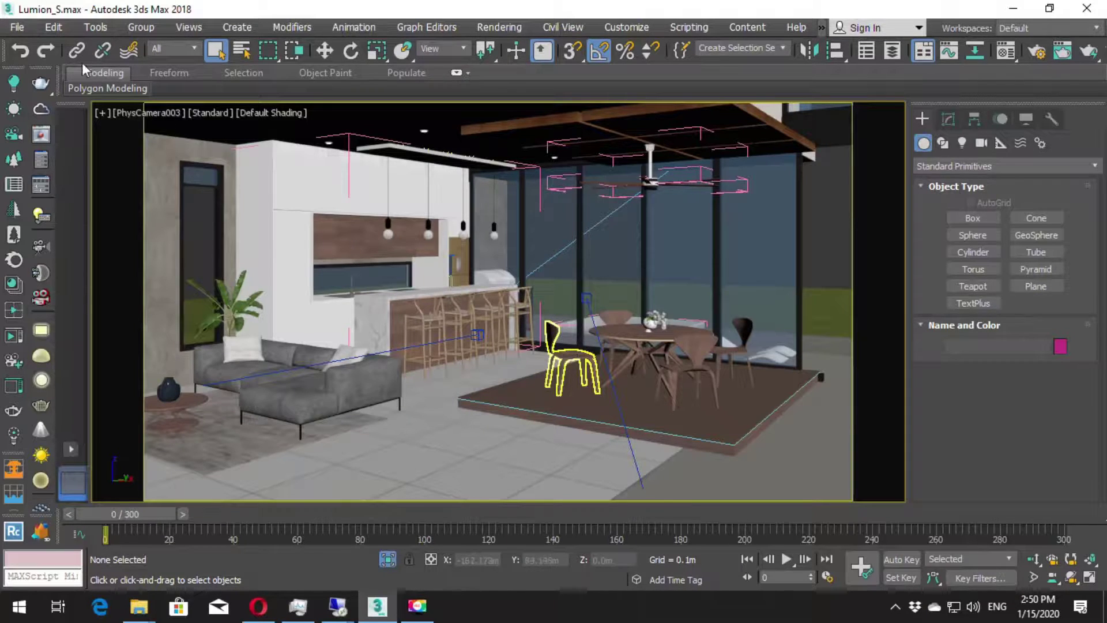
Export the scene to an FBX file on the Desktop under the suggested name.
{"action": "left_click", "coordinate": [26, 32]}
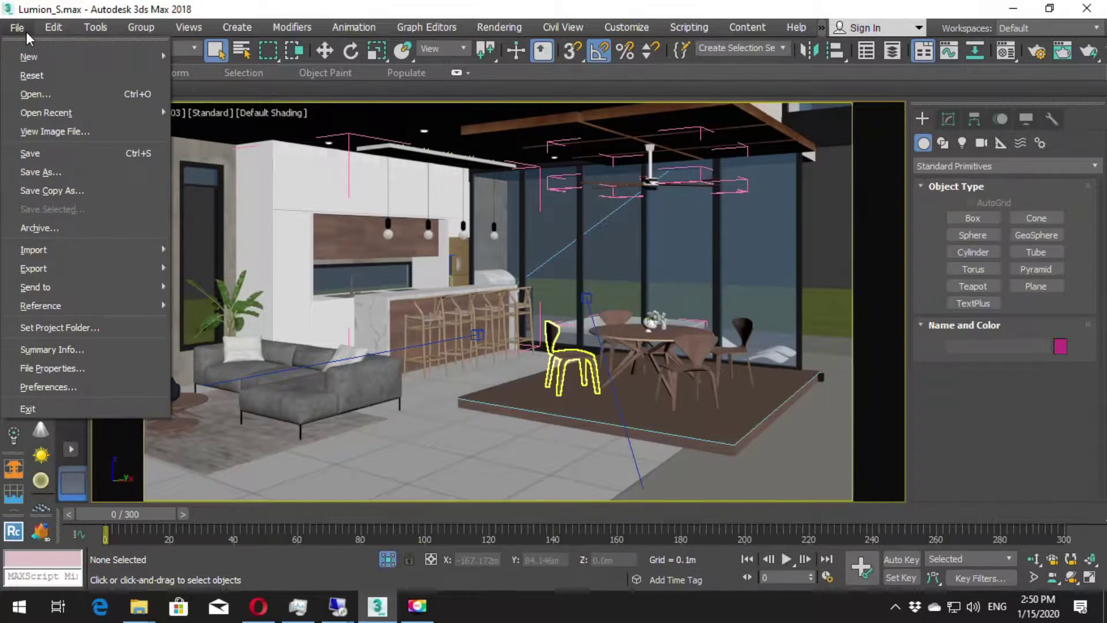
{"action": "mouse_move", "coordinate": [33, 268]}
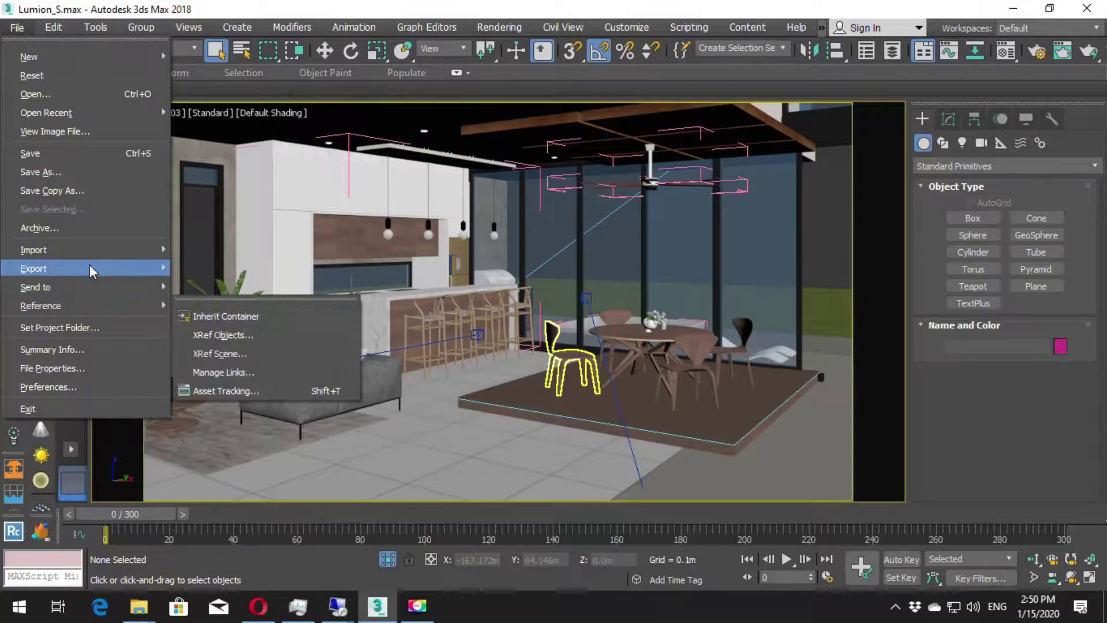
{"action": "left_click", "coordinate": [249, 281]}
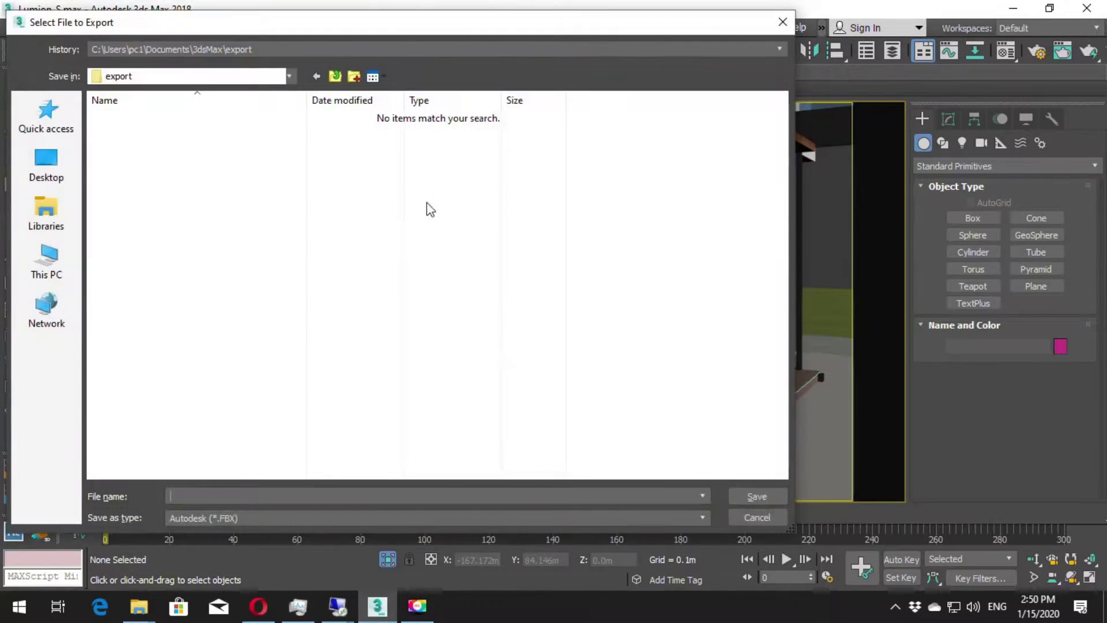
{"action": "left_click", "coordinate": [46, 177]}
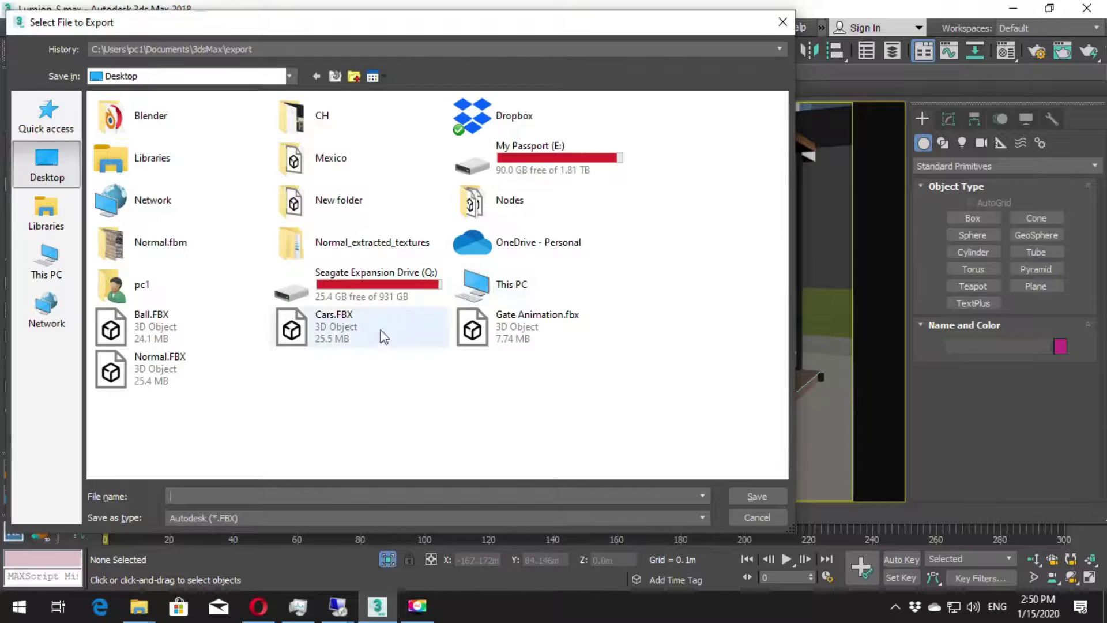
{"action": "left_click", "coordinate": [321, 498]}
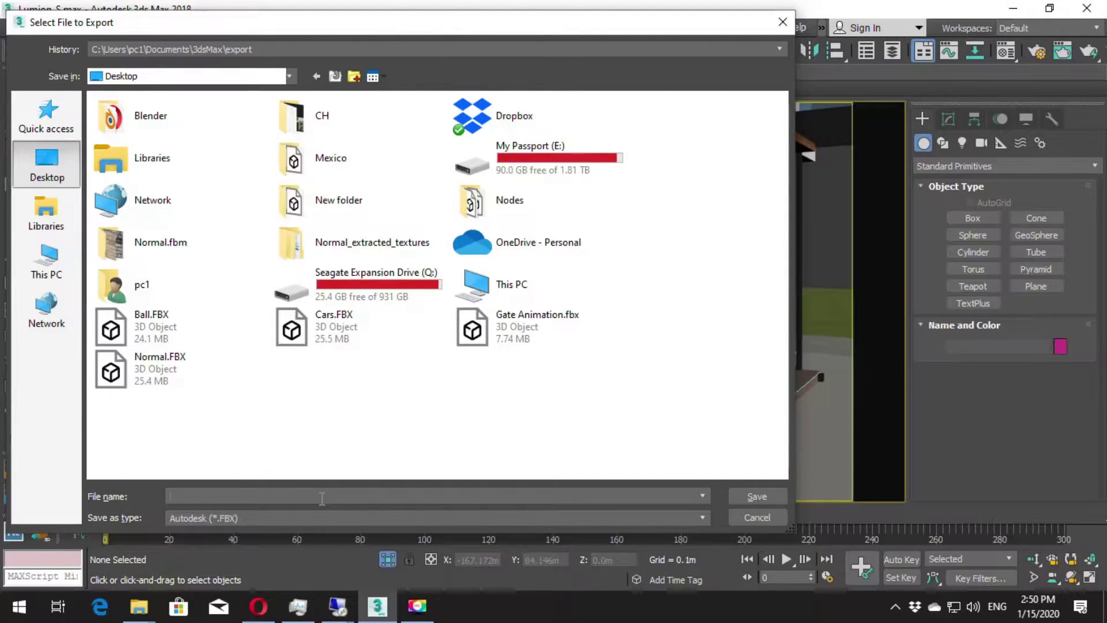
{"action": "type", "text": "C"}
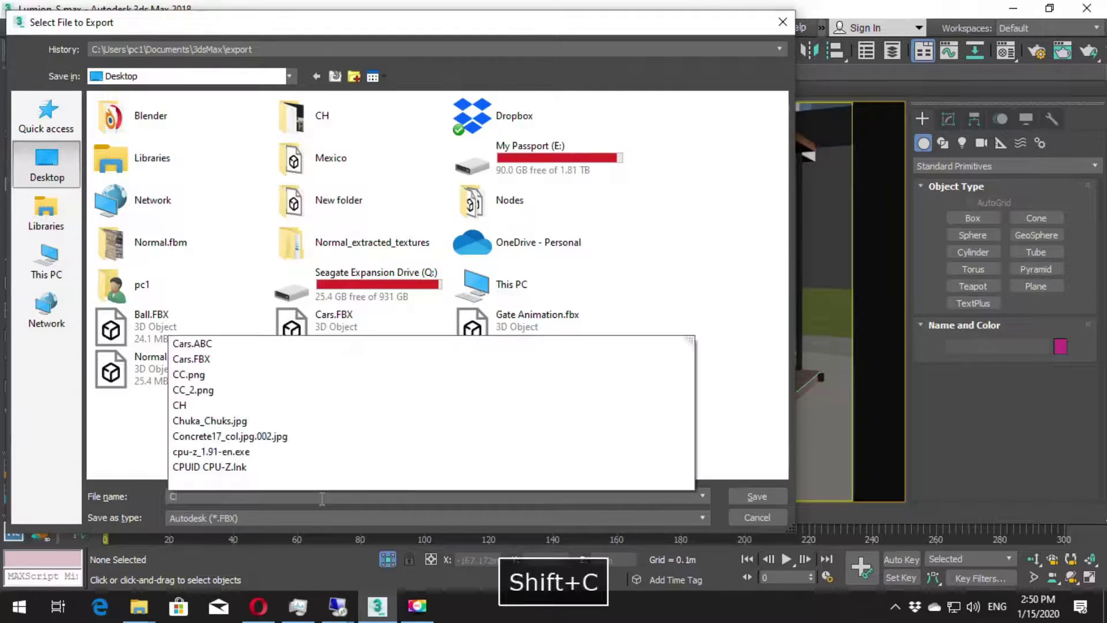
{"action": "type", "text": "r"}
{"action": "key", "text": "BackSpace"}
{"action": "key", "text": "Return"}
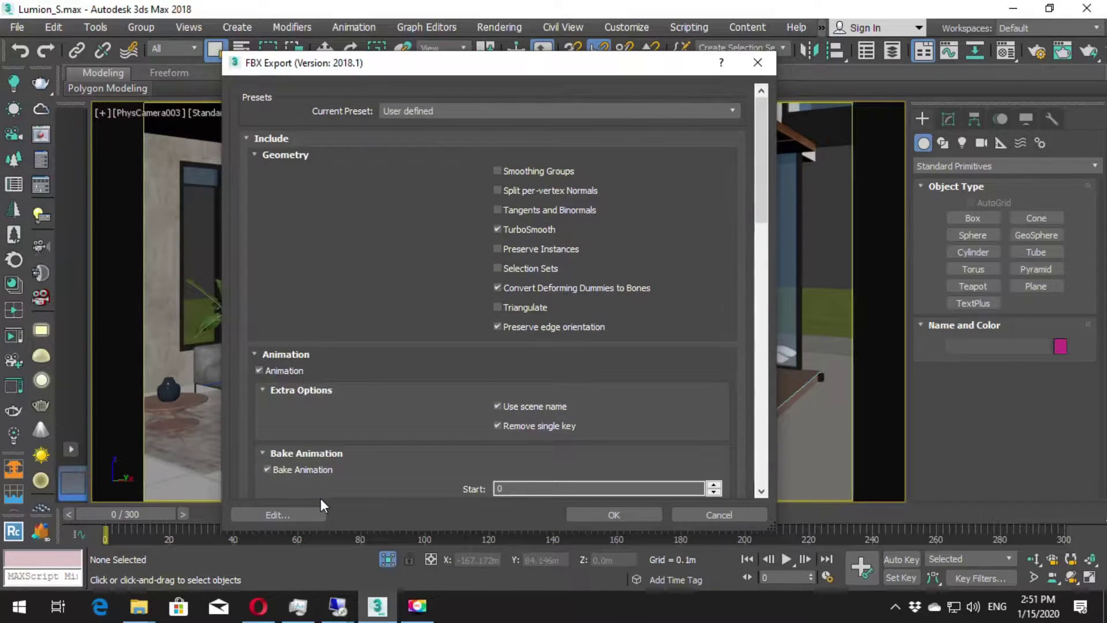
Turn off Bake Animation and Animation in FBX Export, confirm, and dismiss the warnings.
{"action": "left_click", "coordinate": [268, 468]}
{"action": "scroll", "coordinate": [371, 338], "scroll_direction": "down", "scroll_amount": 5}
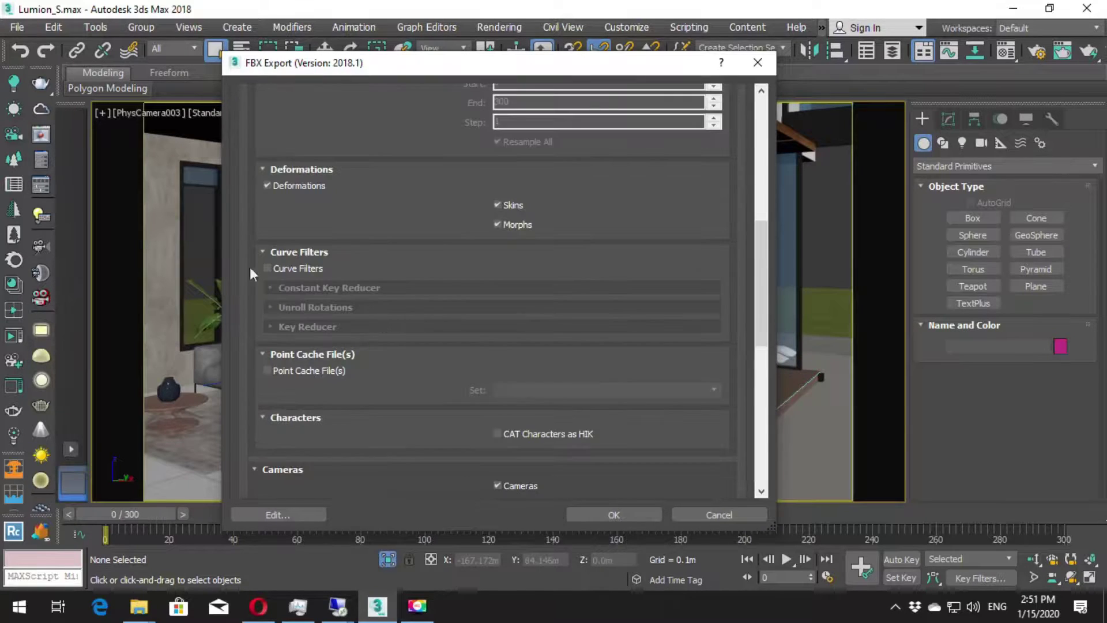
{"action": "scroll", "coordinate": [339, 323], "scroll_direction": "down", "scroll_amount": 2}
{"action": "scroll", "coordinate": [338, 322], "scroll_direction": "down", "scroll_amount": 2}
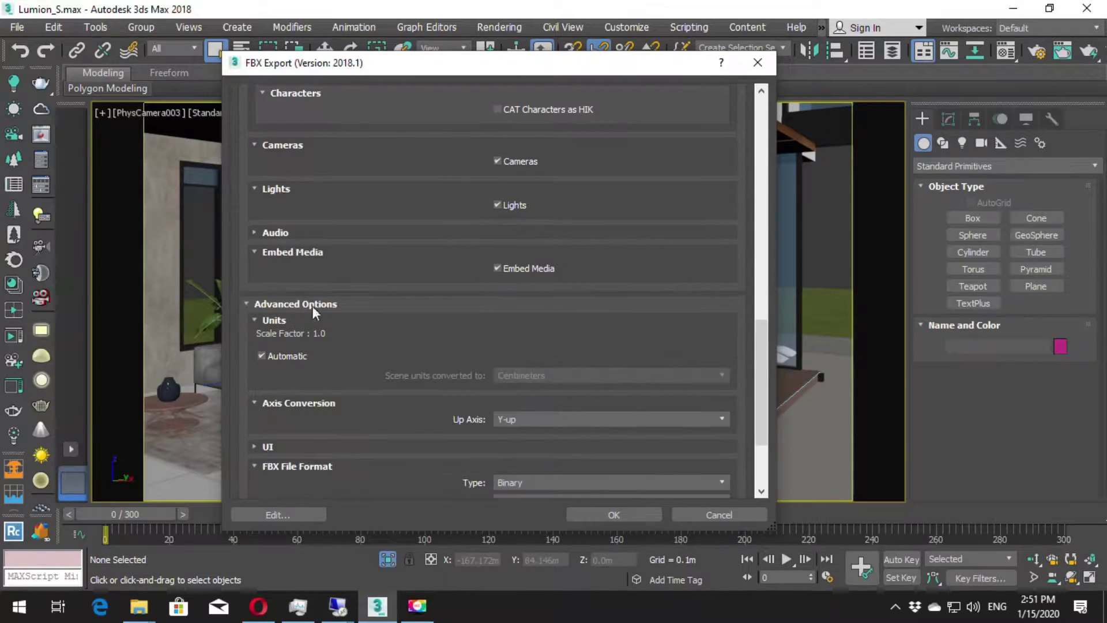
{"action": "scroll", "coordinate": [325, 295], "scroll_direction": "down", "scroll_amount": 2}
{"action": "scroll", "coordinate": [452, 286], "scroll_direction": "up", "scroll_amount": 5}
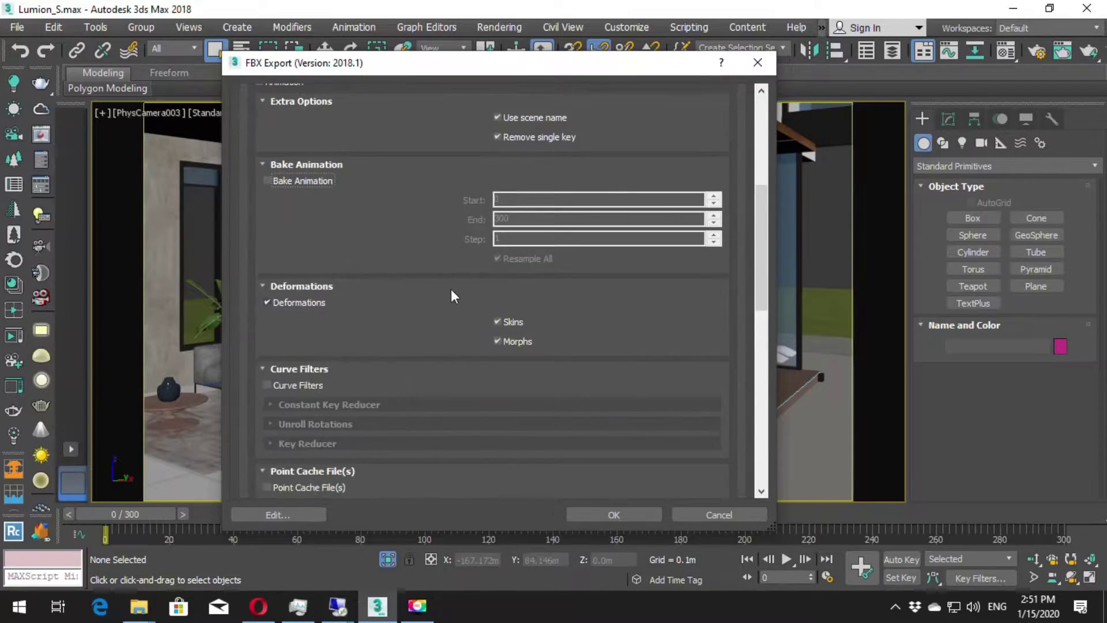
{"action": "scroll", "coordinate": [464, 271], "scroll_direction": "up", "scroll_amount": 5}
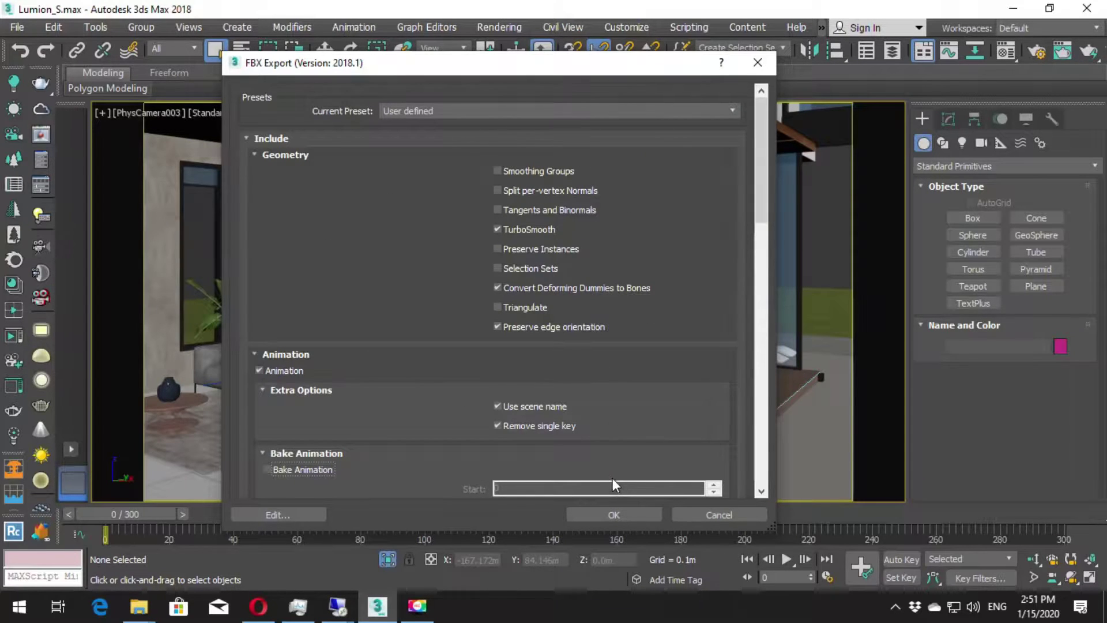
{"action": "left_click", "coordinate": [260, 371]}
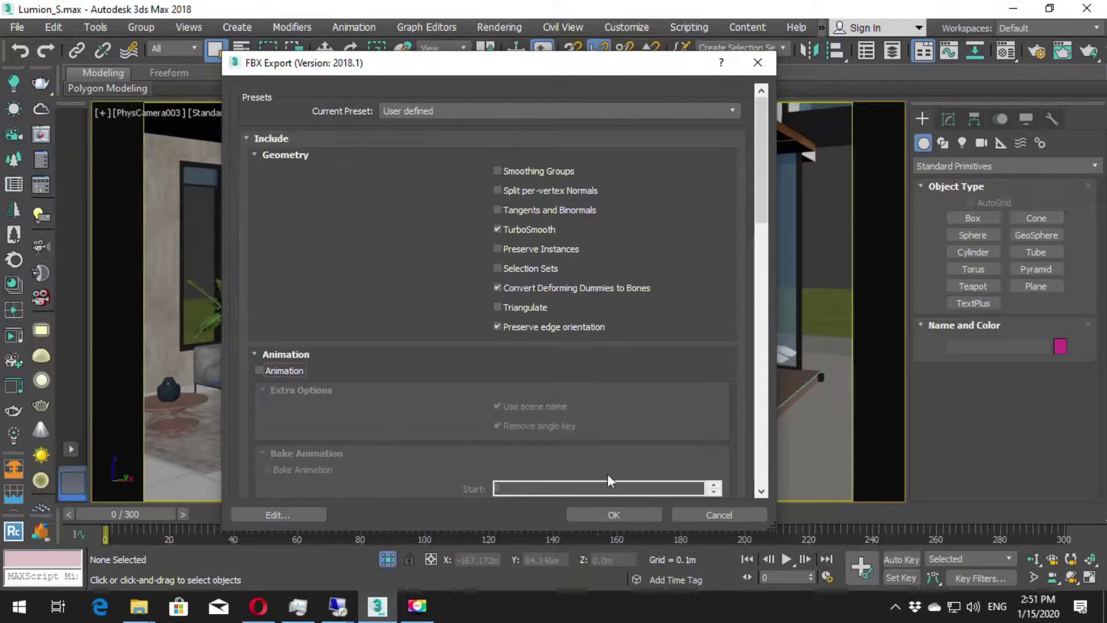
{"action": "left_click", "coordinate": [615, 513]}
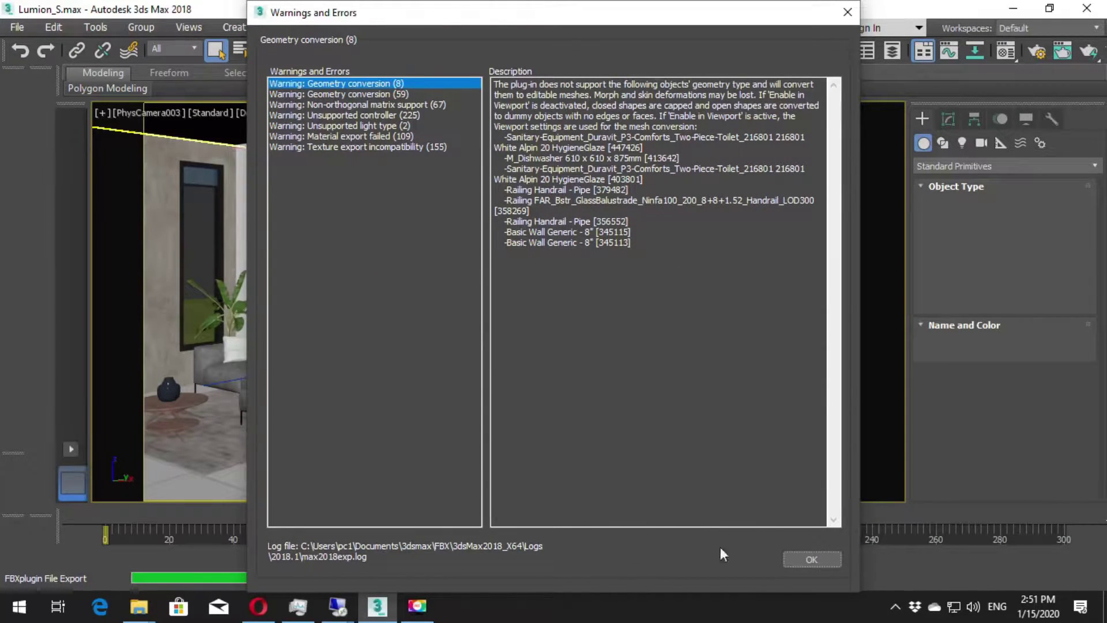
{"action": "left_click", "coordinate": [811, 559]}
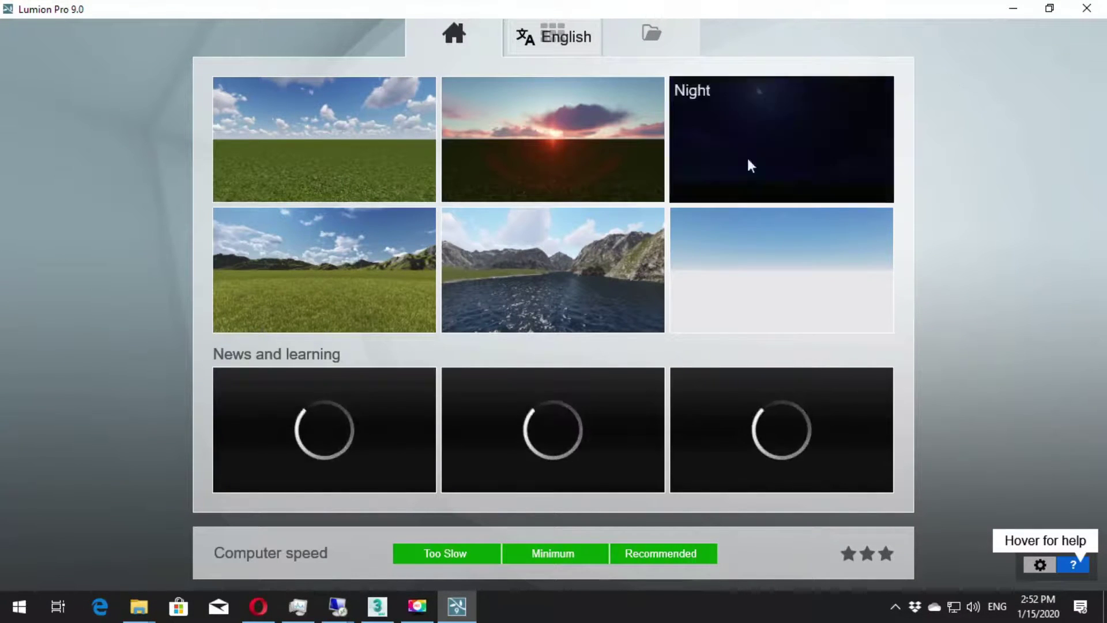
Start a Plain scene and open Corona_scene_N.FBX from the Desktop for import.
{"action": "left_click", "coordinate": [366, 155]}
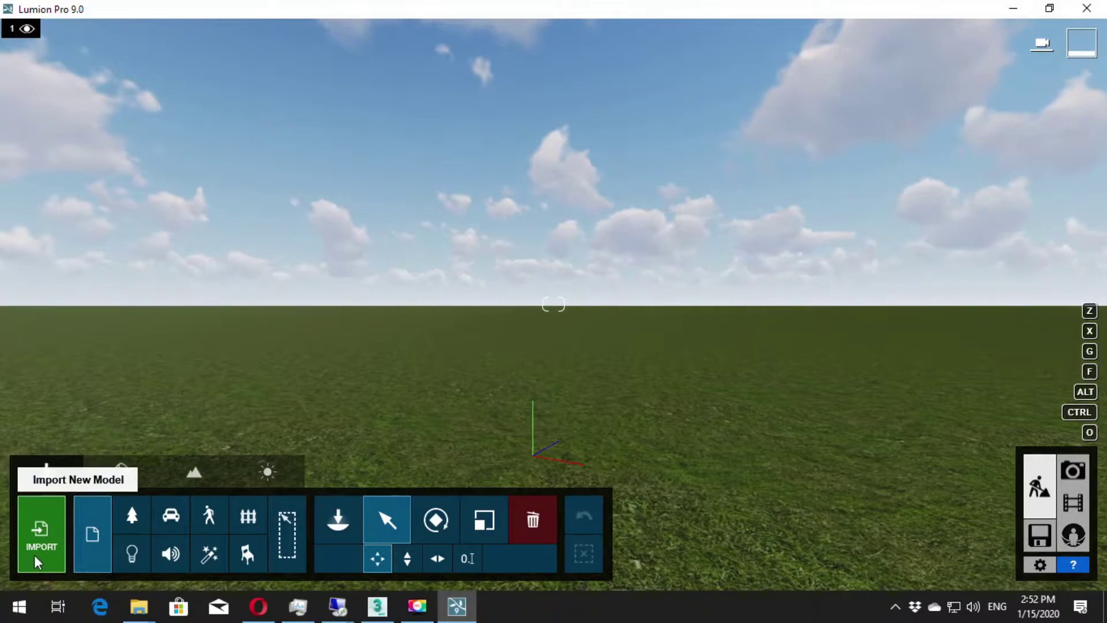
{"action": "left_click", "coordinate": [34, 554]}
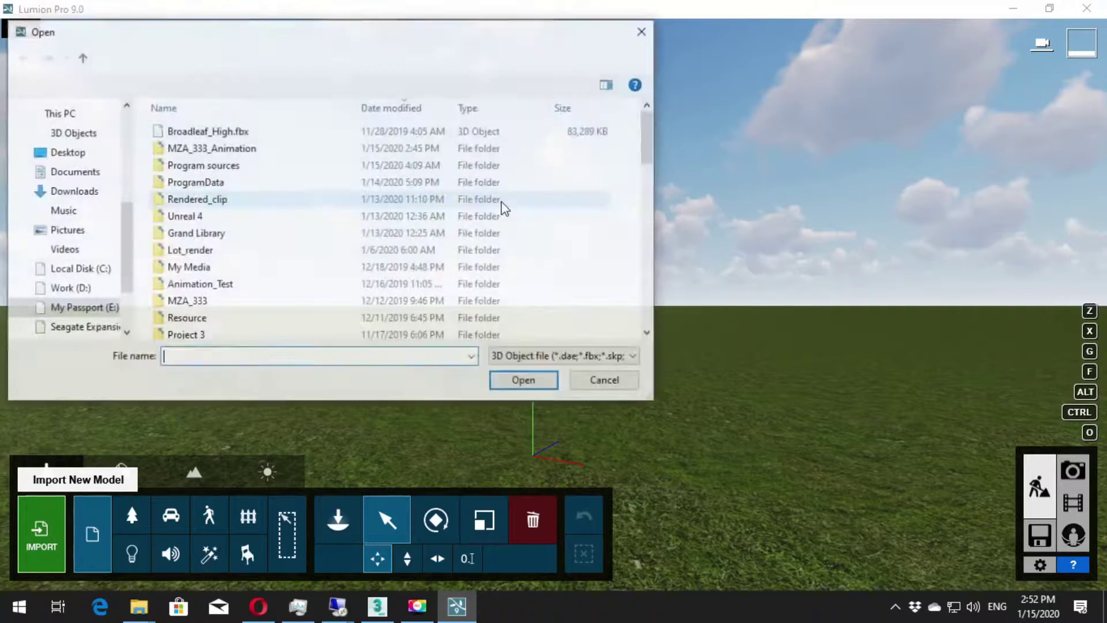
{"action": "scroll", "coordinate": [55, 173], "scroll_direction": "up", "scroll_amount": 1}
{"action": "scroll", "coordinate": [70, 164], "scroll_direction": "up", "scroll_amount": 3}
{"action": "scroll", "coordinate": [69, 160], "scroll_direction": "up", "scroll_amount": 2}
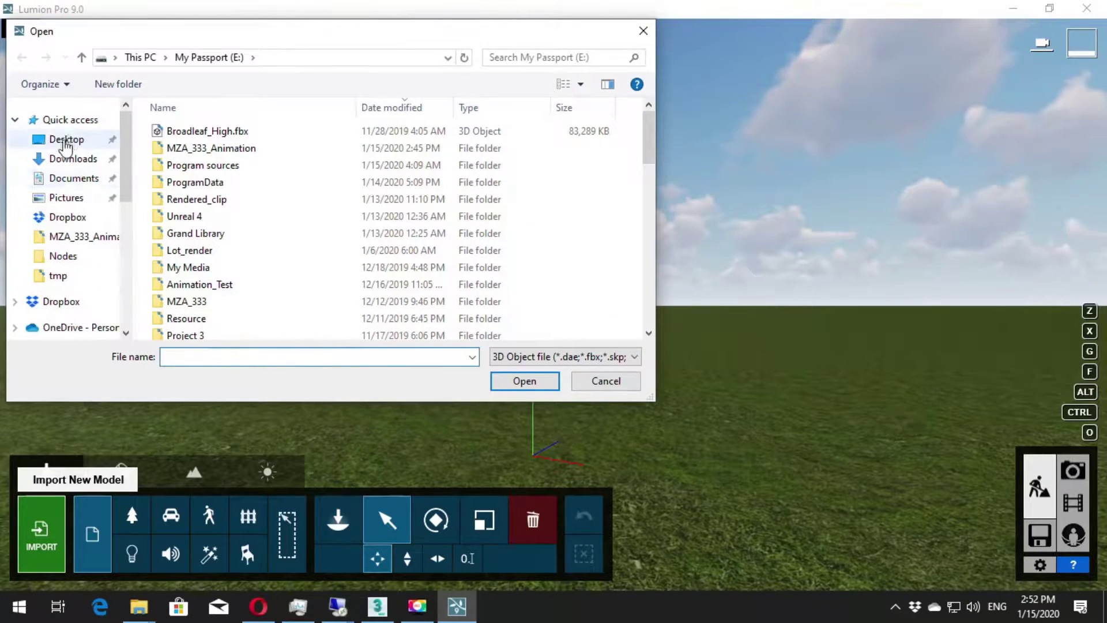
{"action": "left_click", "coordinate": [67, 140]}
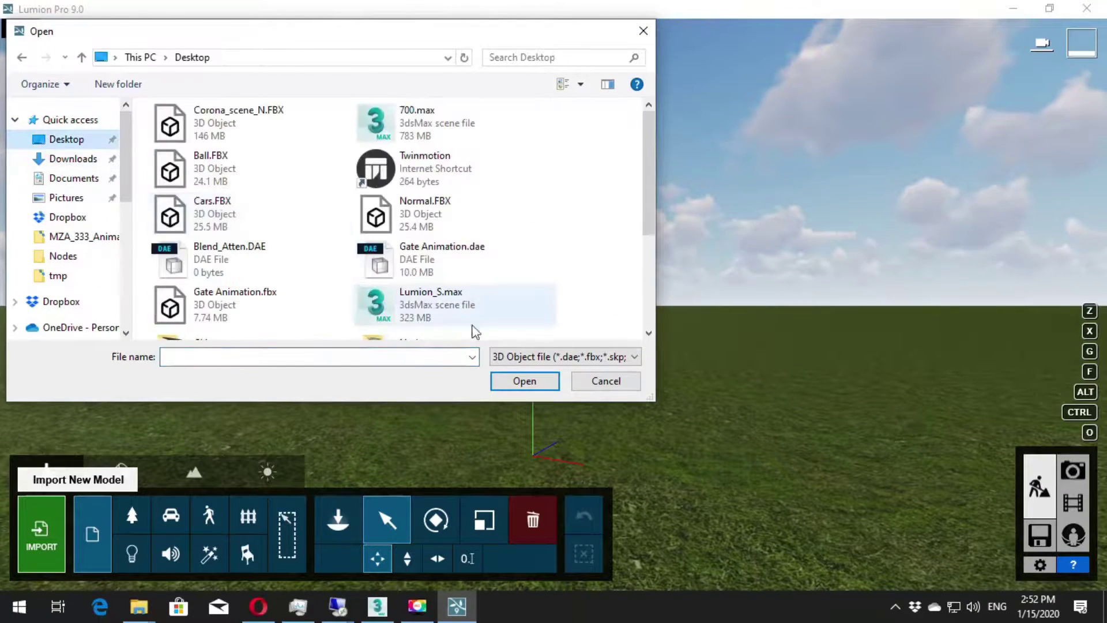
{"action": "left_click", "coordinate": [264, 132]}
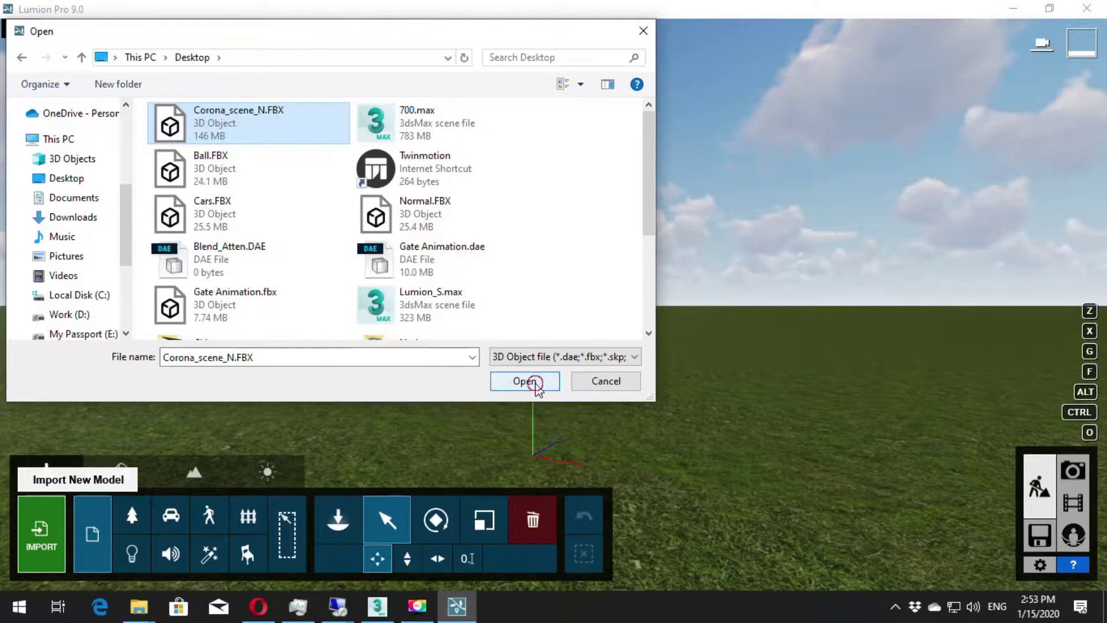
{"action": "left_click", "coordinate": [525, 381]}
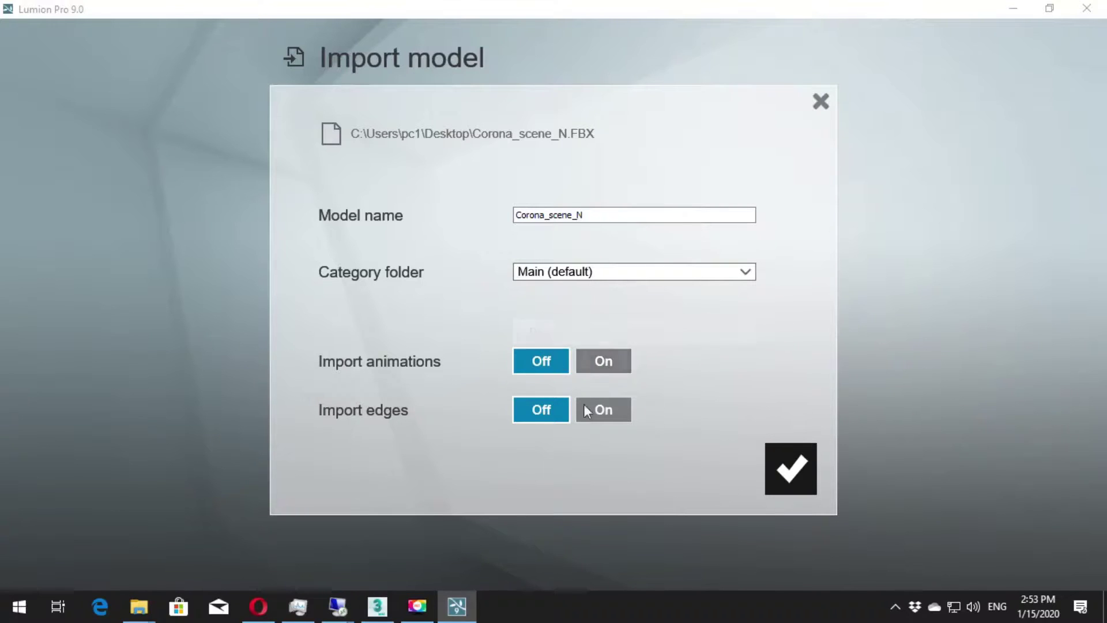
Confirm the import and place the Corona scene N model in the scene.
{"action": "left_click", "coordinate": [813, 467]}
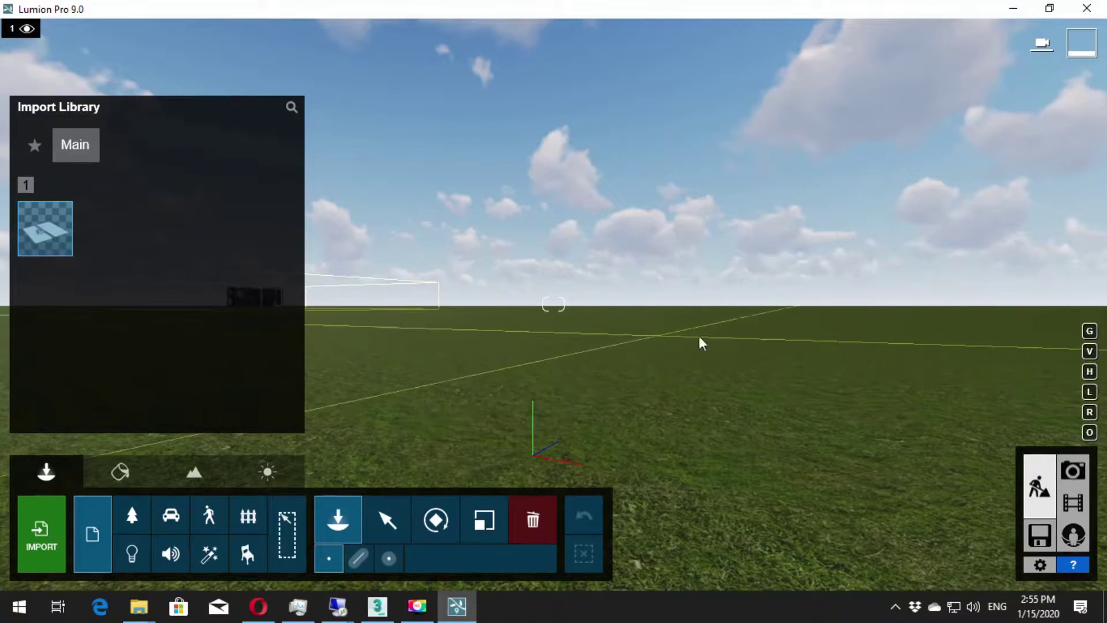
{"action": "left_click", "coordinate": [752, 342]}
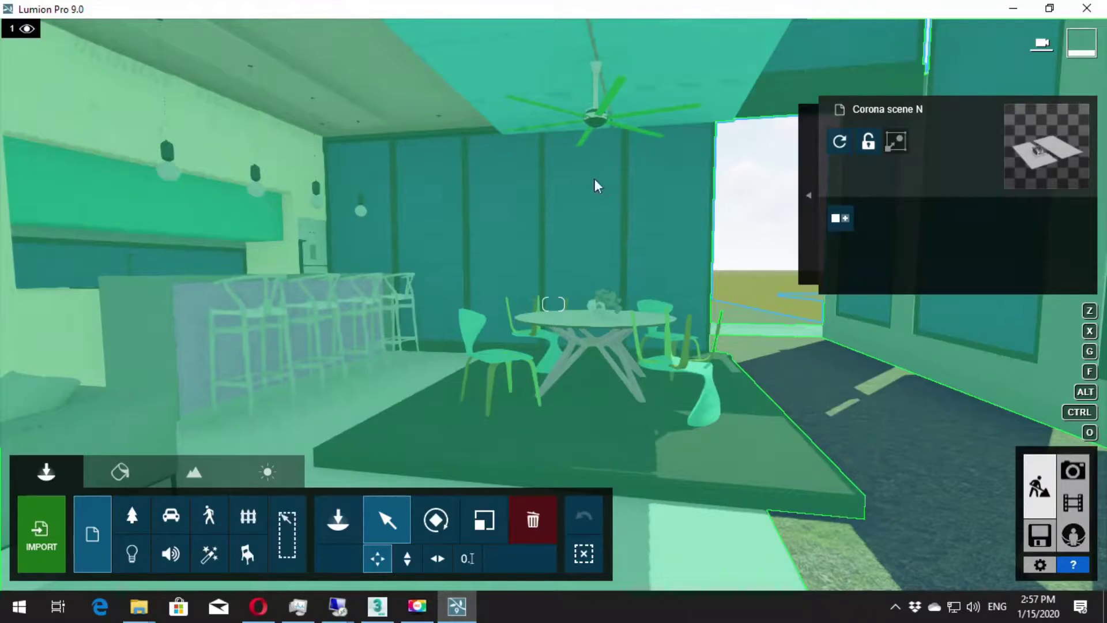
{"action": "key", "text": "w"}
{"action": "key", "text": "s"}
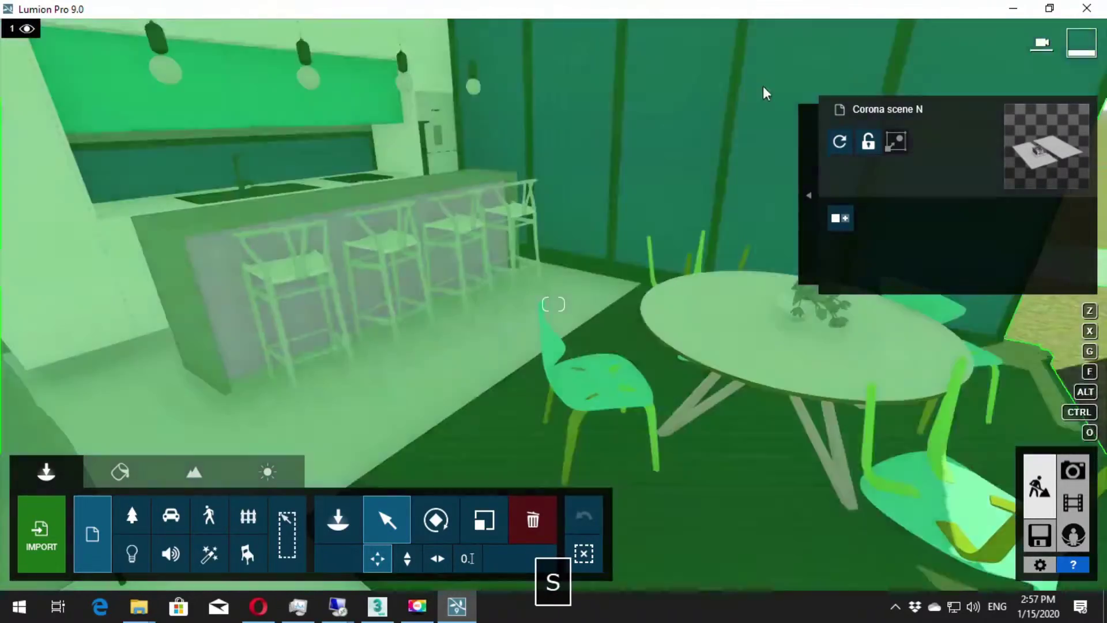
{"action": "key", "text": "s"}
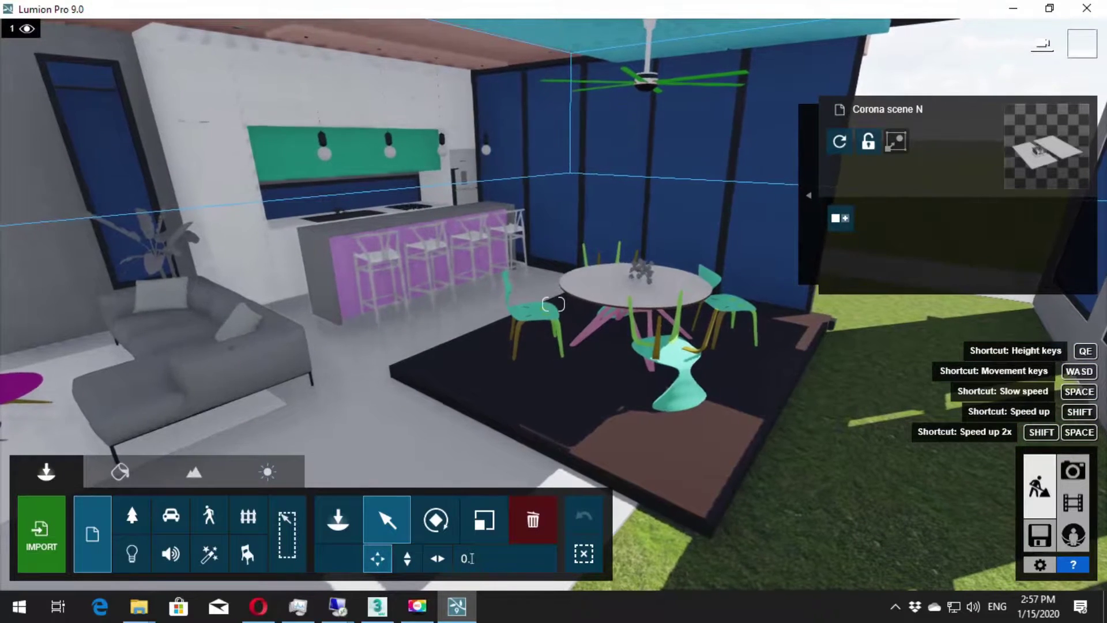
{"action": "left_click", "coordinate": [563, 300]}
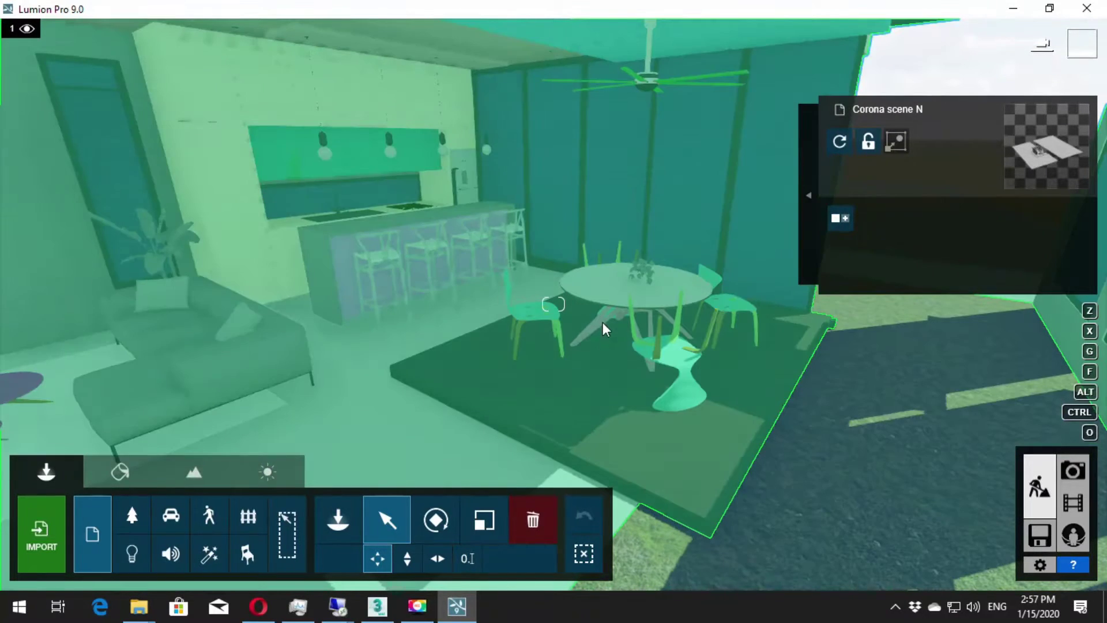
Fly through the living room, kitchen and dining area to inspect the imported interior.
{"action": "key", "text": "a"}
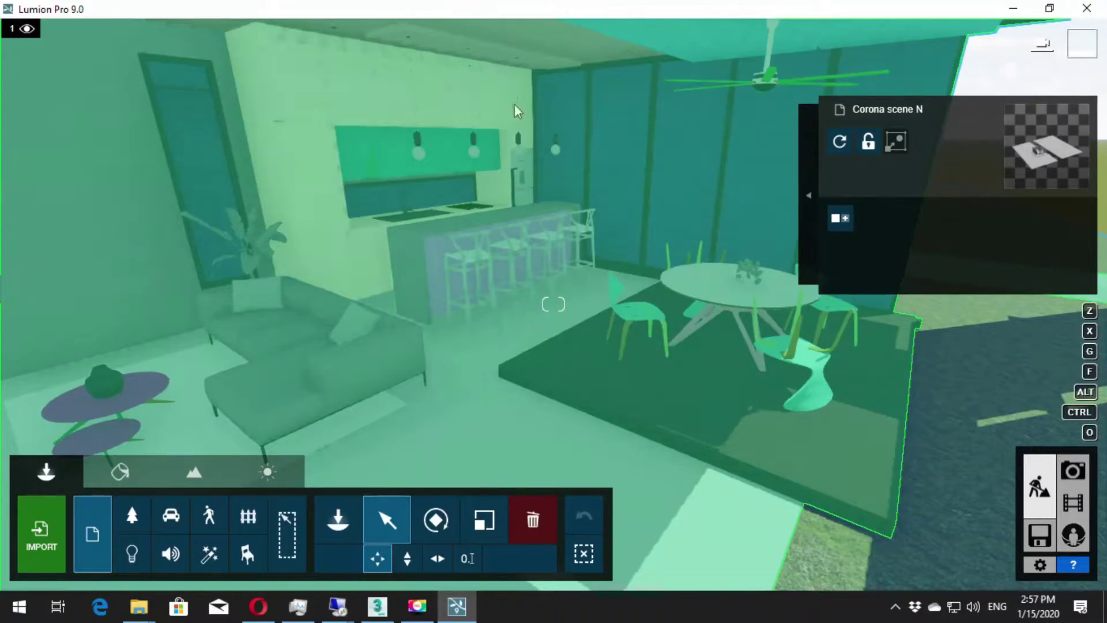
{"action": "right_click_drag", "start_coordinate": [692, 269], "coordinate": [692, 216]}
{"action": "key", "text": "w"}
{"action": "key", "text": "d"}
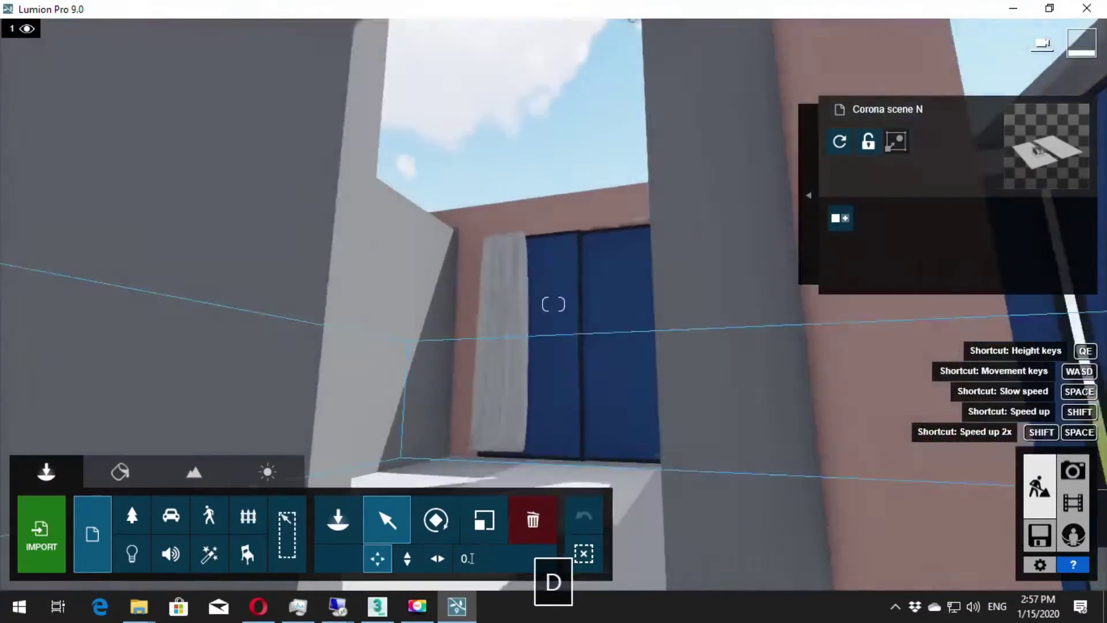
{"action": "key", "text": "s"}
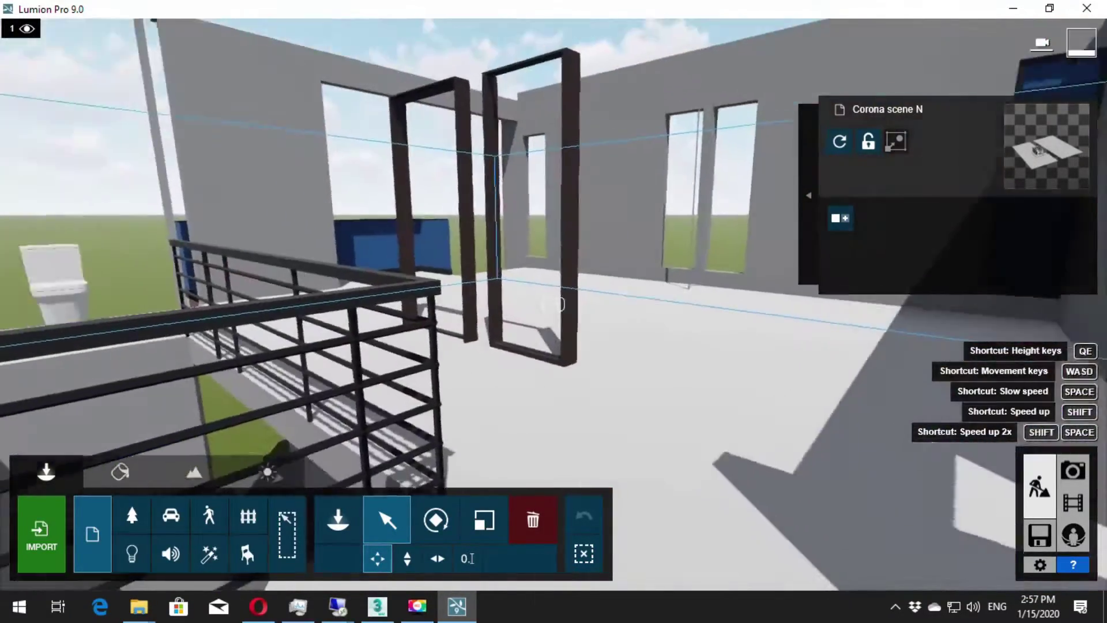
{"action": "key", "text": "w"}
{"action": "key", "text": "a"}
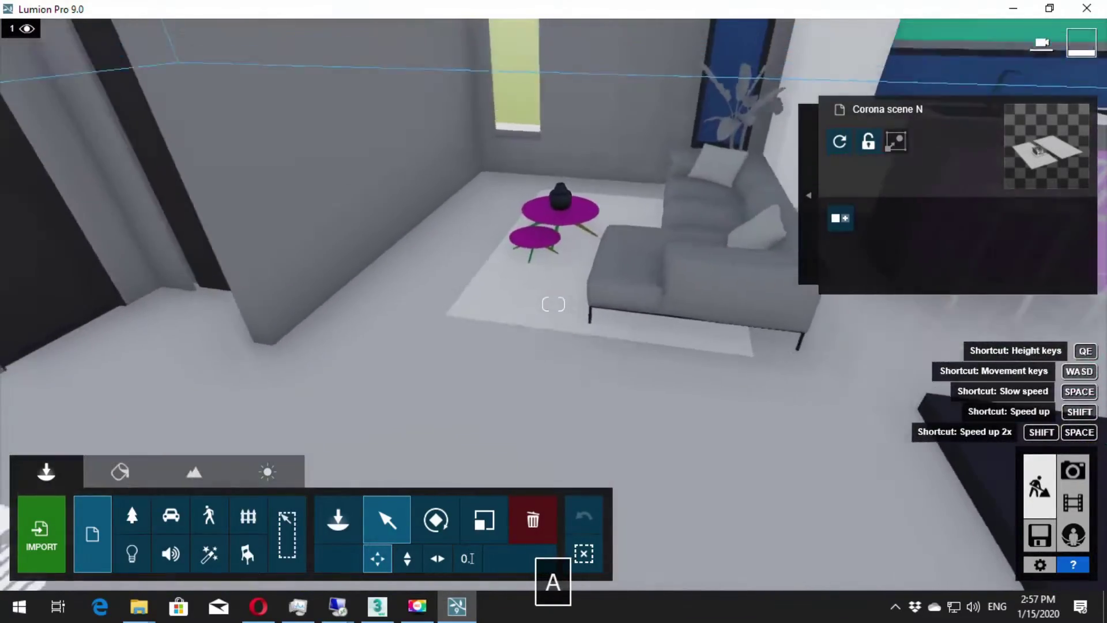
{"action": "key", "text": "d"}
{"action": "key", "text": "s"}
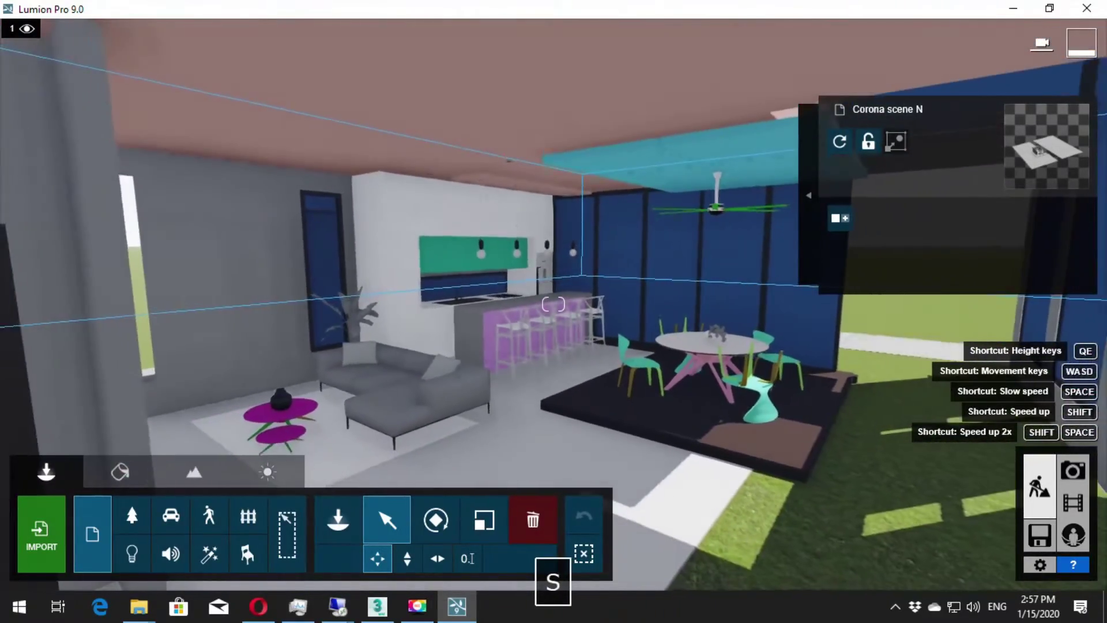
{"action": "key", "text": "w"}
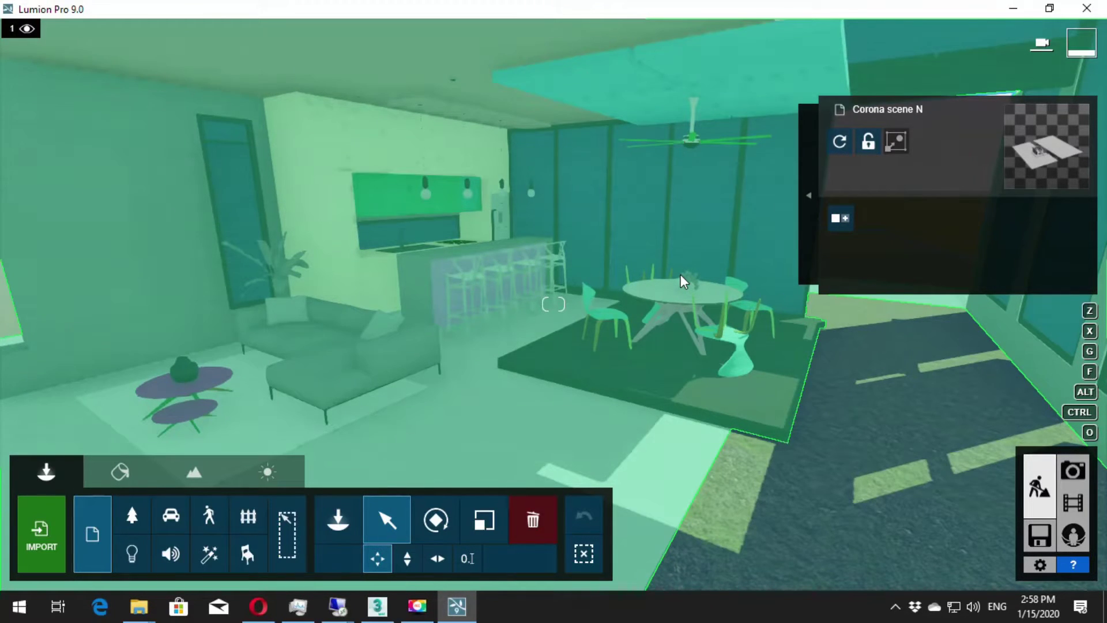
Launch LM_Exporter from the LM Exporter plugin menu and close the LIME Updater dialog.
{"action": "left_click", "coordinate": [378, 606]}
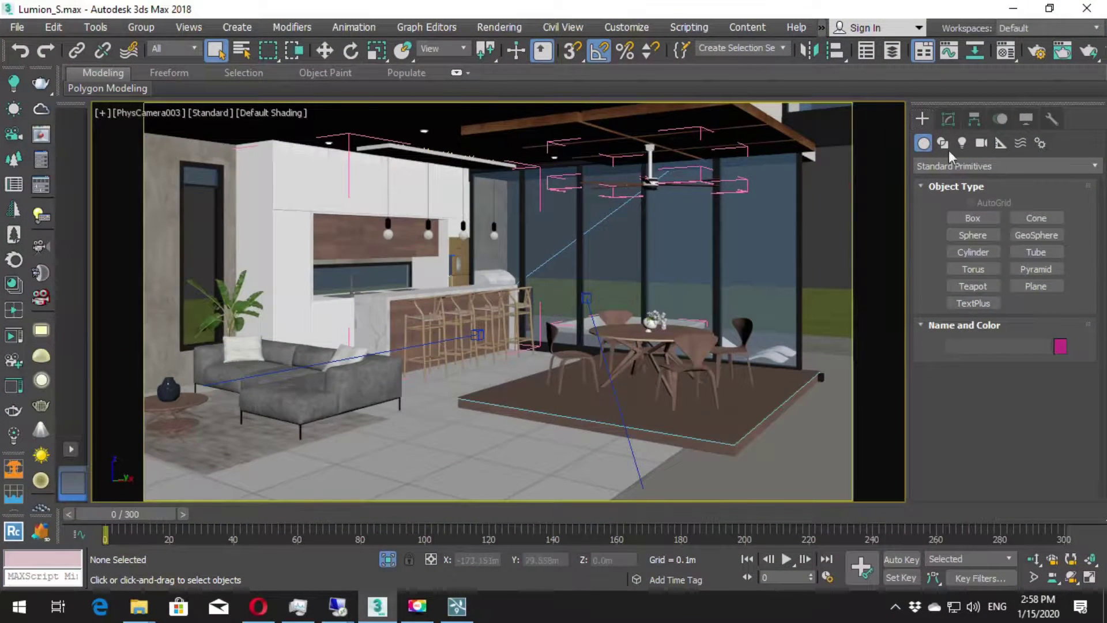
{"action": "left_click", "coordinate": [821, 28]}
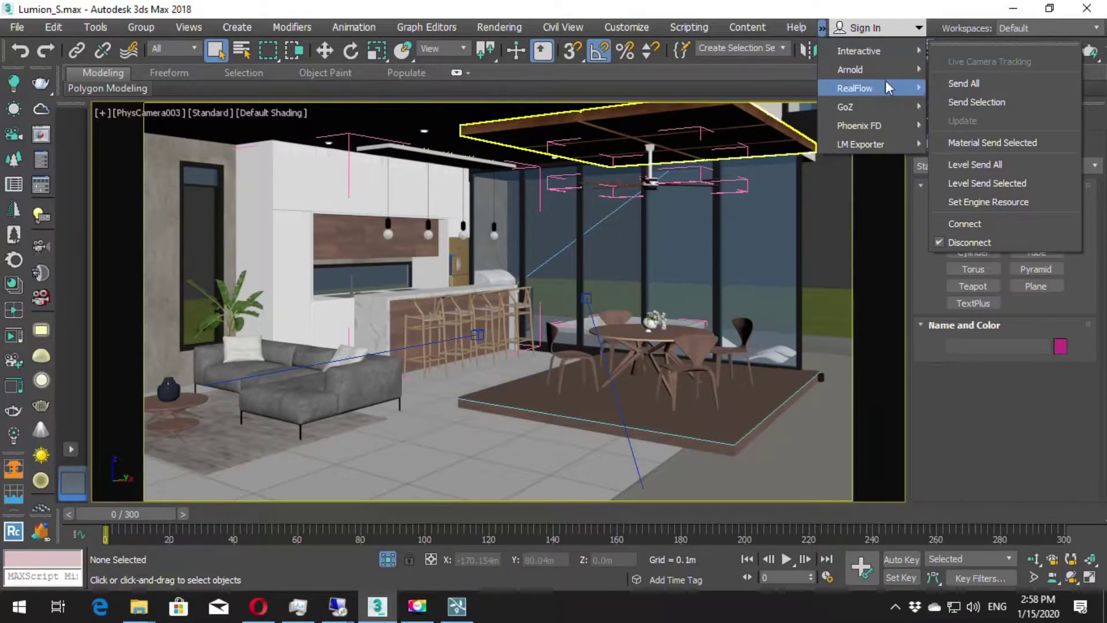
{"action": "mouse_move", "coordinate": [861, 144]}
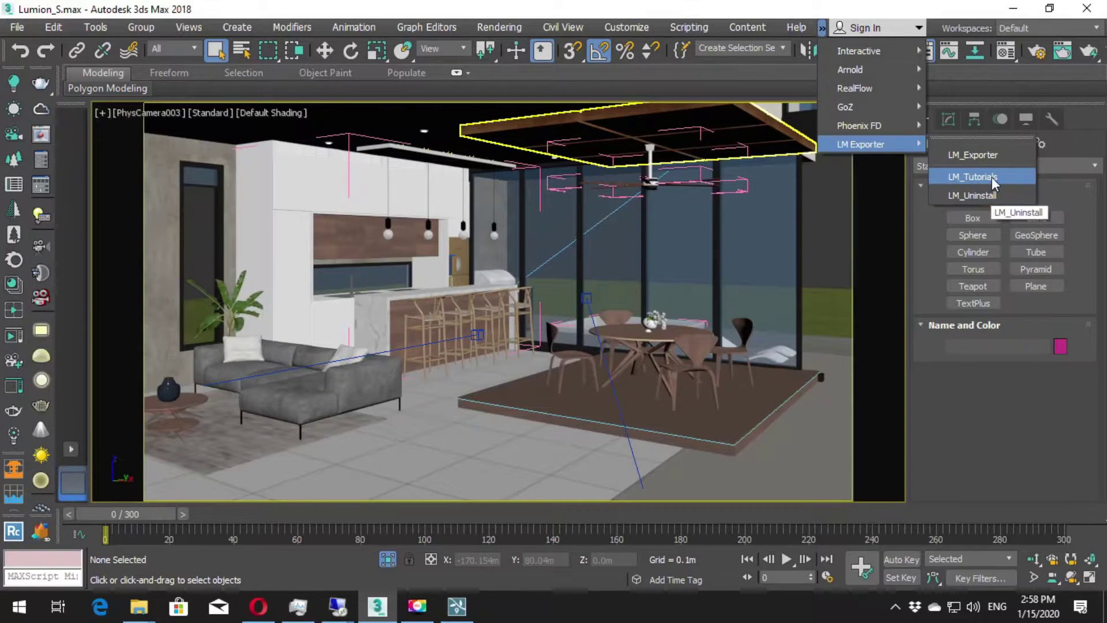
{"action": "left_click", "coordinate": [992, 159]}
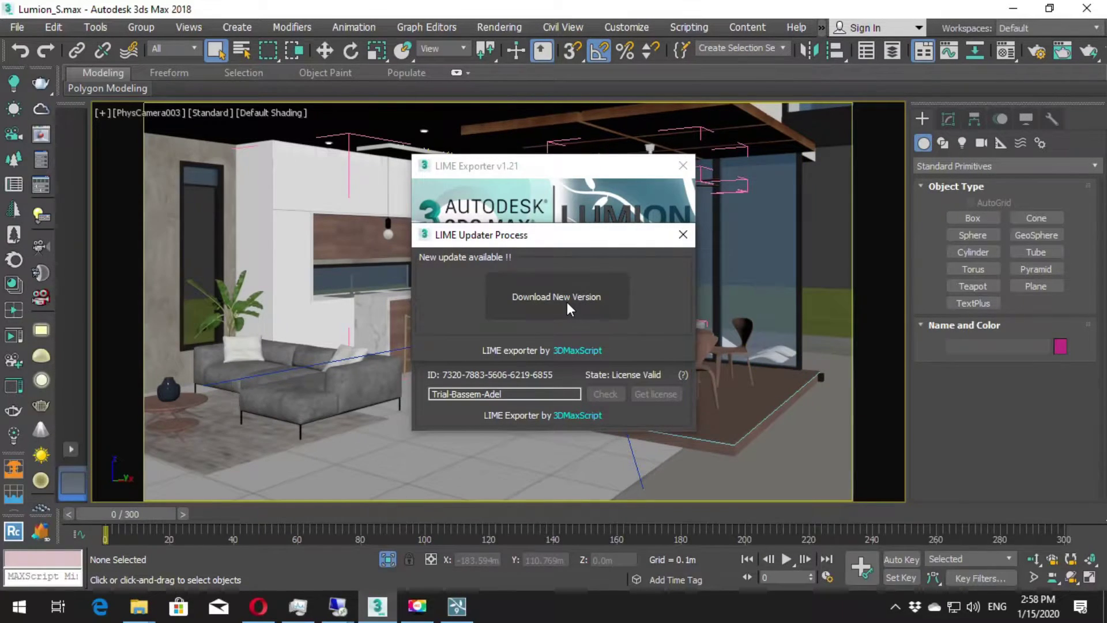
{"action": "left_click", "coordinate": [682, 234]}
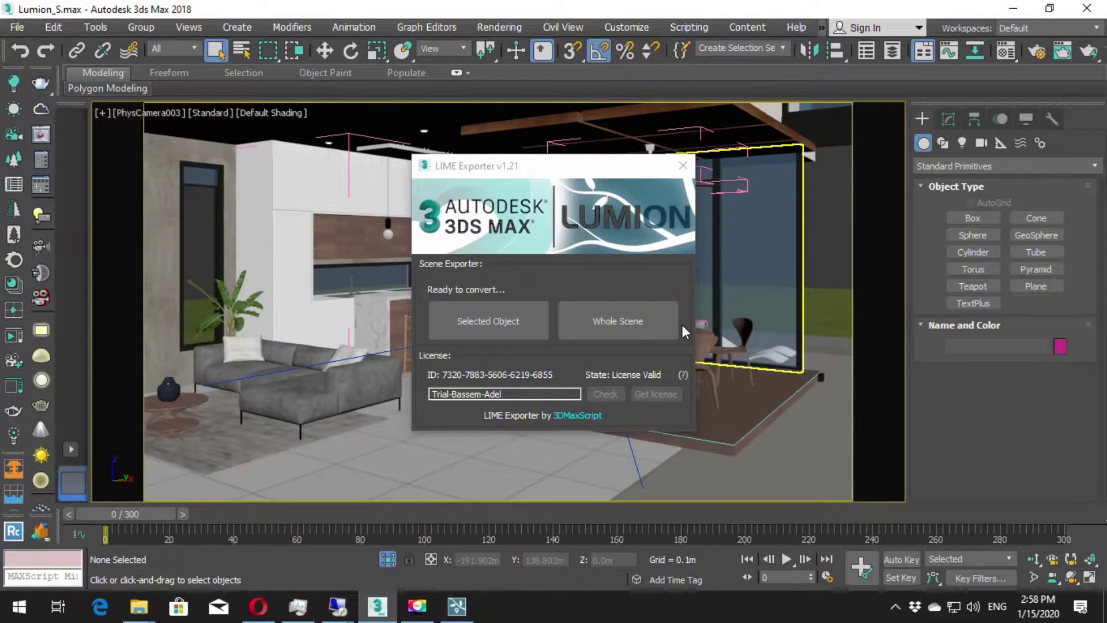
Set the whole scene to export into a new Desktop folder named Corona_Scene_Lm.
{"action": "left_click", "coordinate": [610, 337]}
{"action": "scroll", "coordinate": [559, 277], "scroll_direction": "up", "scroll_amount": 2}
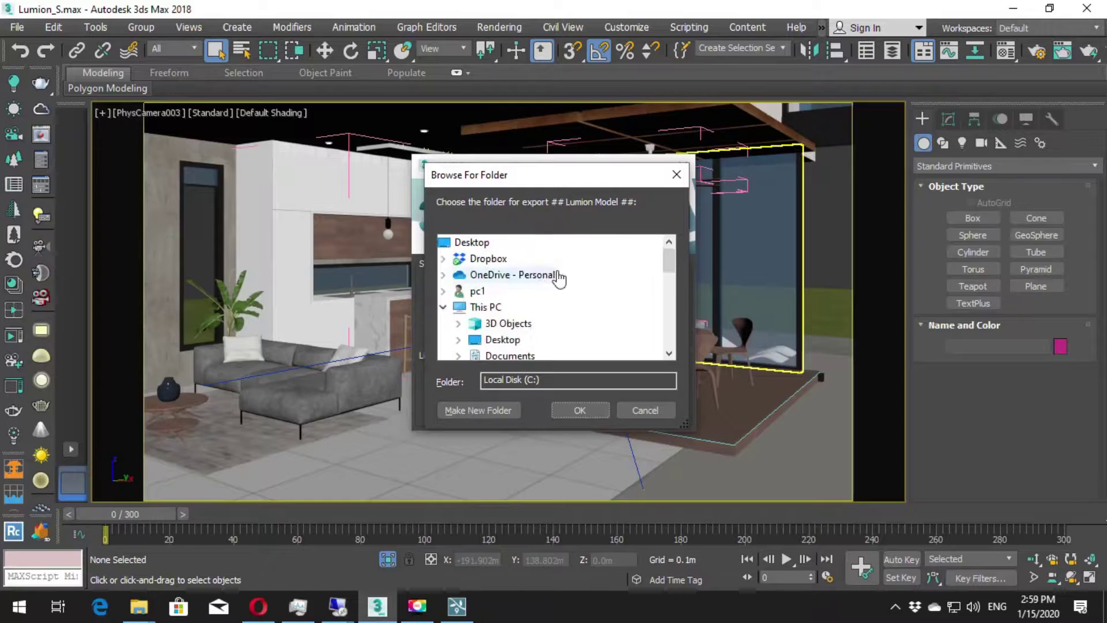
{"action": "left_click", "coordinate": [472, 242]}
{"action": "scroll", "coordinate": [551, 291], "scroll_direction": "down", "scroll_amount": 5}
{"action": "scroll", "coordinate": [552, 305], "scroll_direction": "up", "scroll_amount": 2}
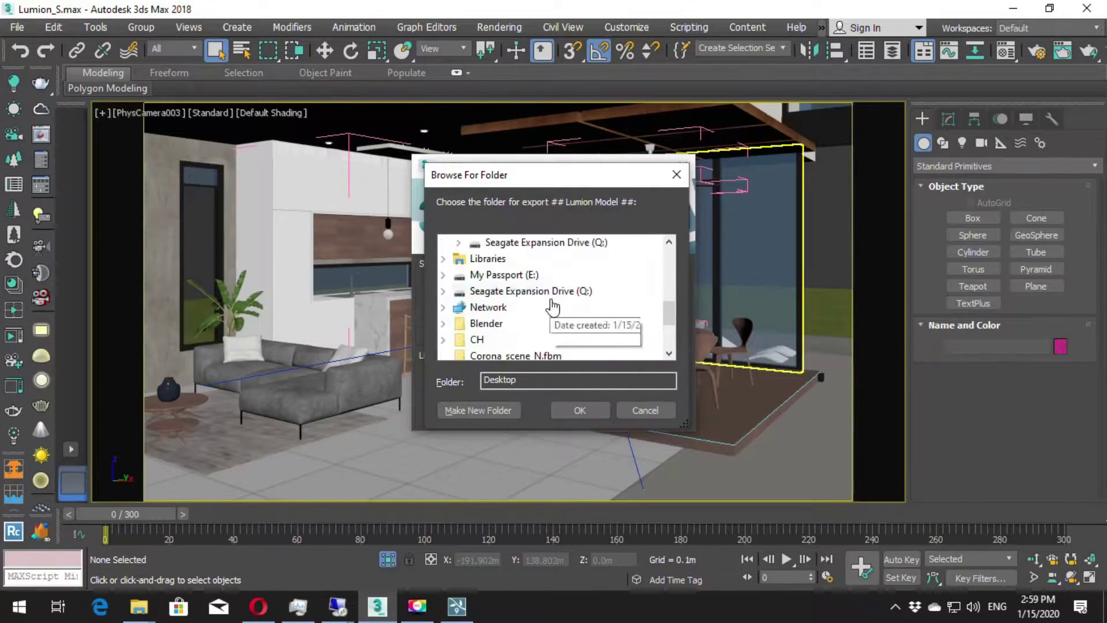
{"action": "scroll", "coordinate": [589, 300], "scroll_direction": "down", "scroll_amount": 1}
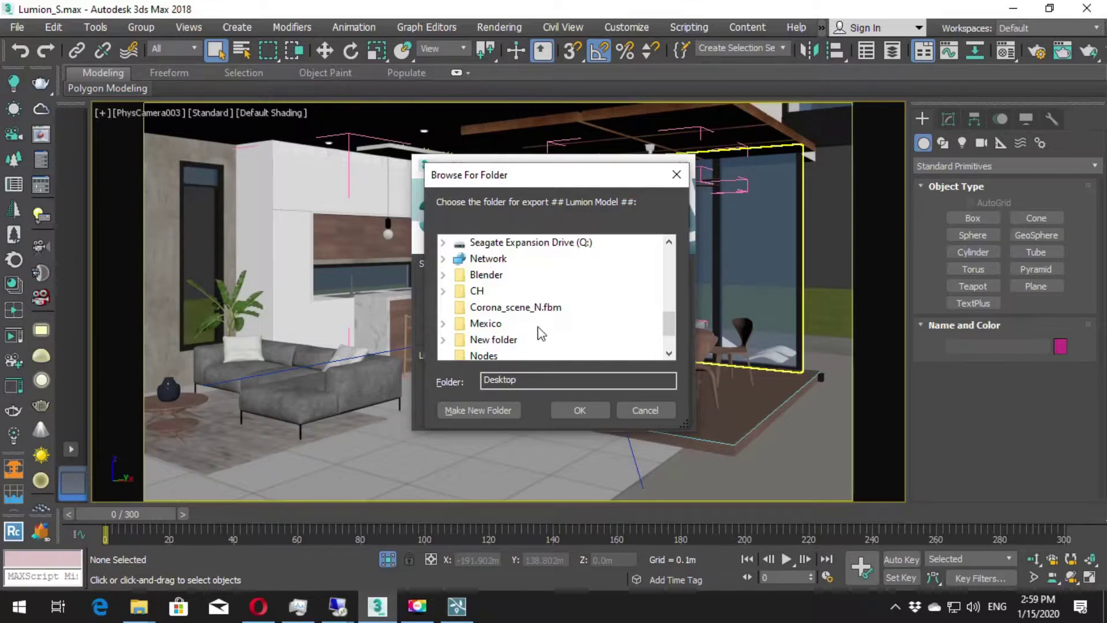
{"action": "left_click", "coordinate": [478, 410]}
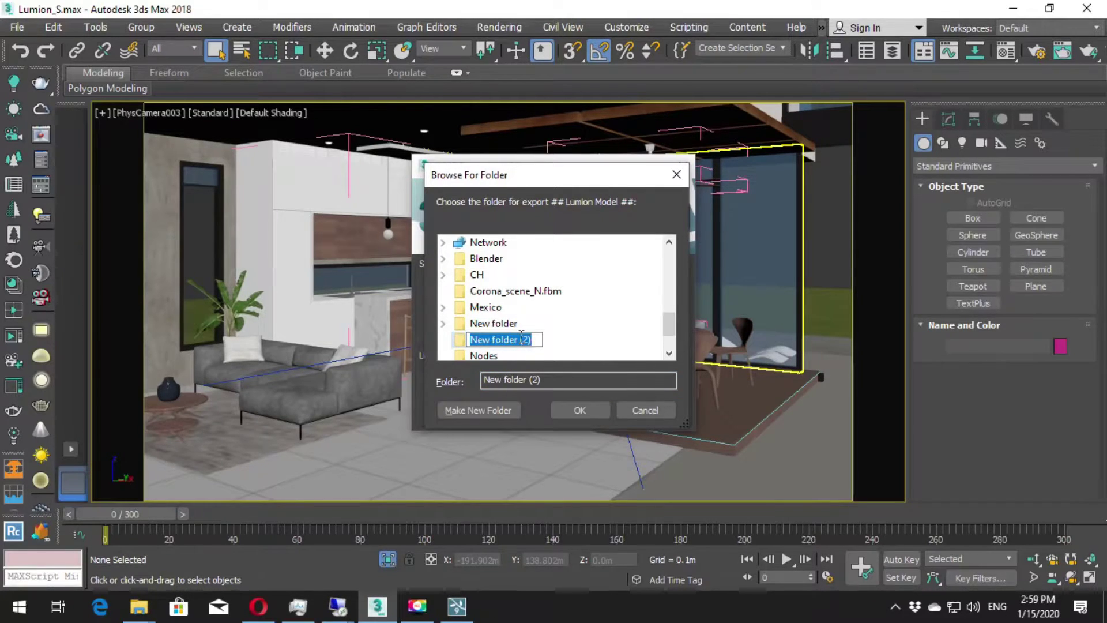
{"action": "type", "text": "Corona_Scene_Lm"}
{"action": "key", "text": "Return"}
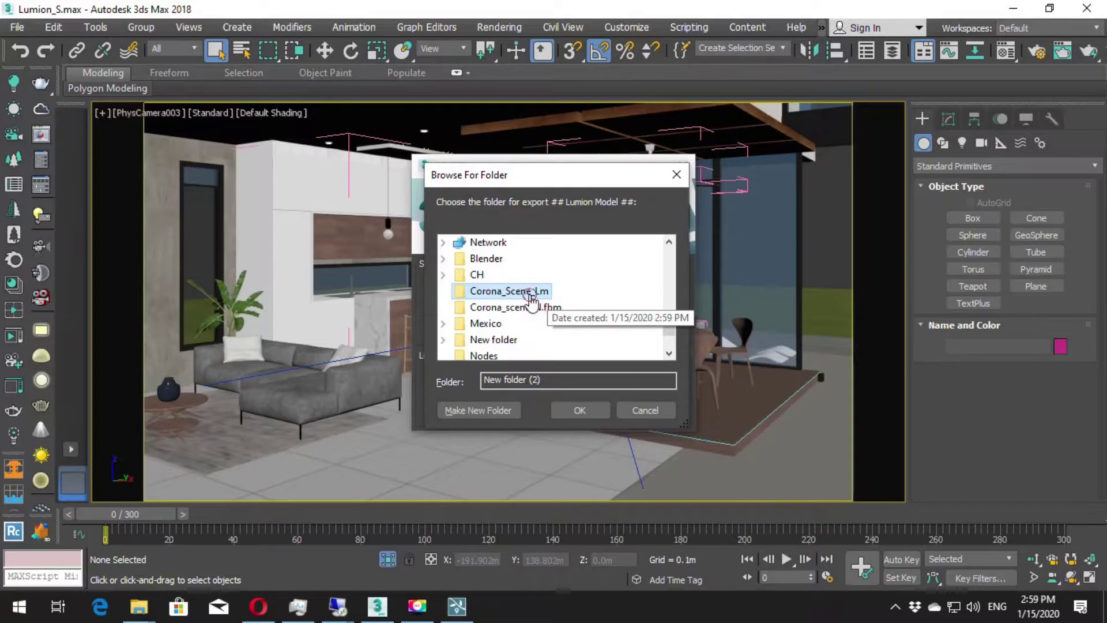
{"action": "left_click", "coordinate": [580, 410]}
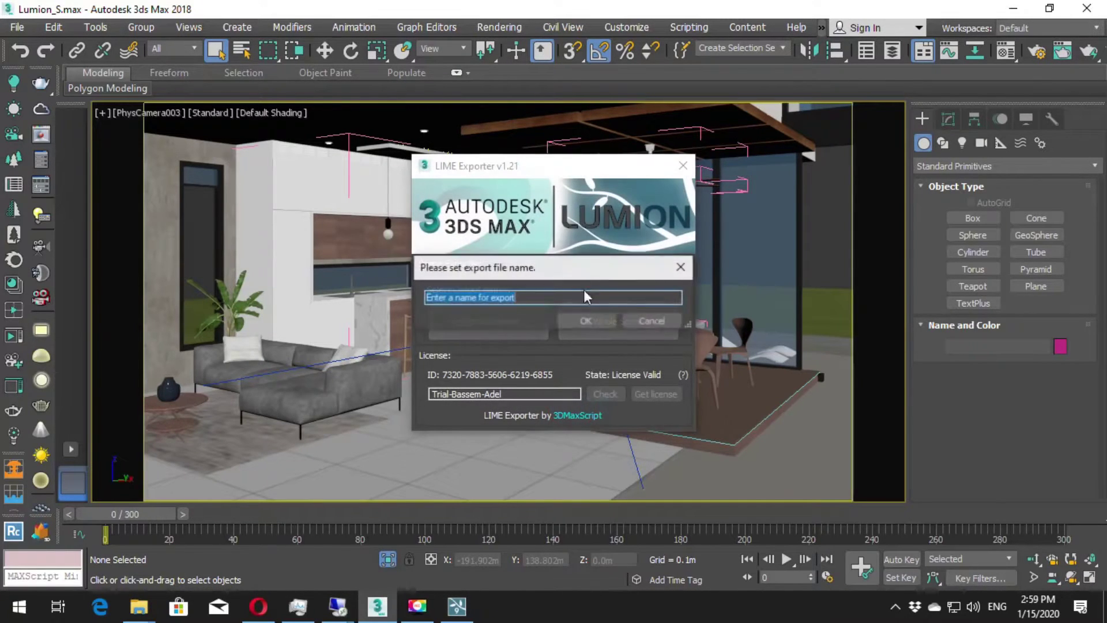
{"action": "type", "text": "Corona"}
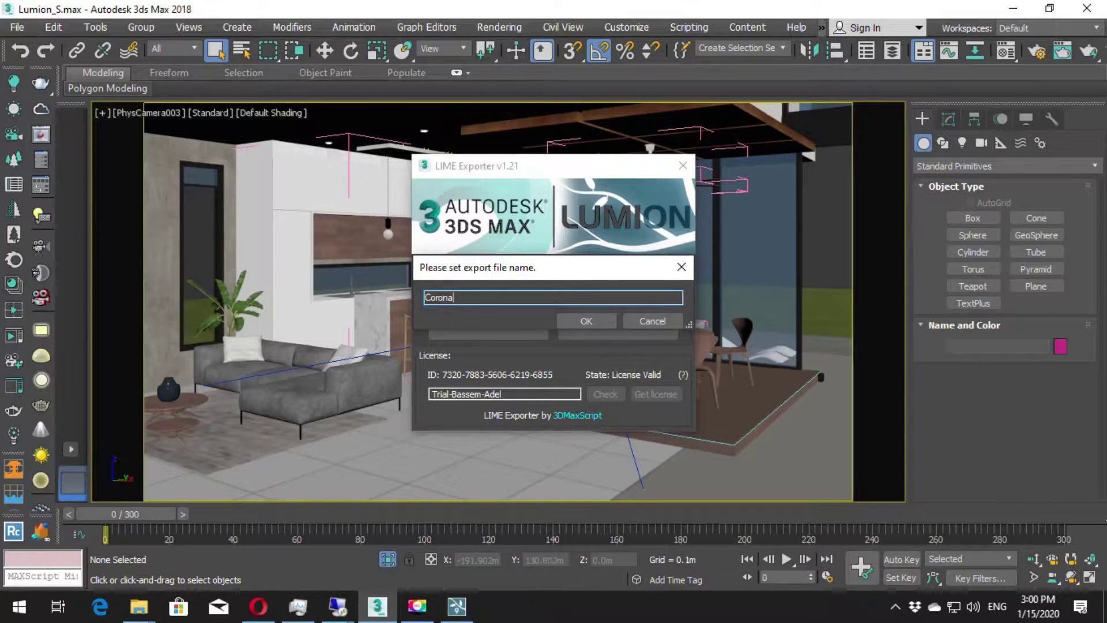
{"action": "type", "text": "_LM"}
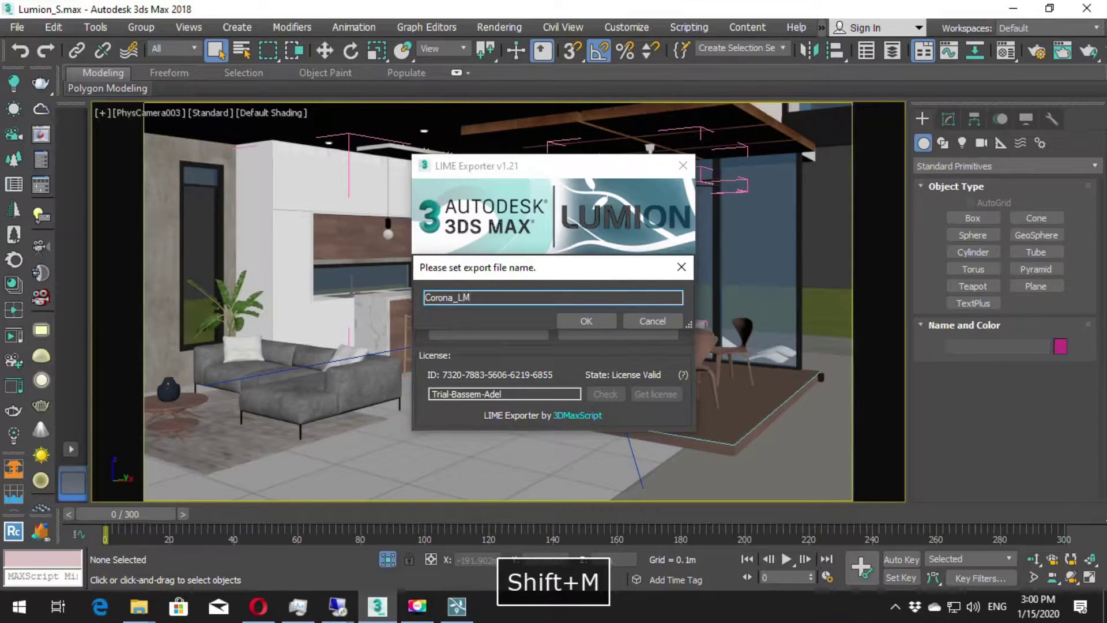
Export as Corona_LM, close the success message, and return to Lumion.
{"action": "left_click", "coordinate": [581, 321]}
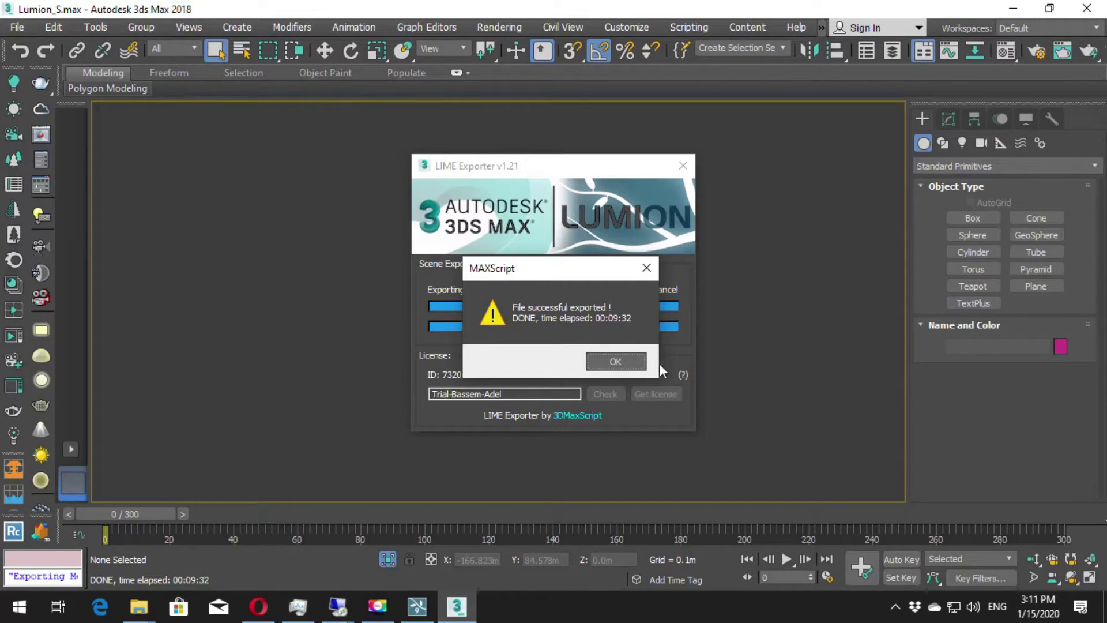
{"action": "left_click", "coordinate": [616, 362]}
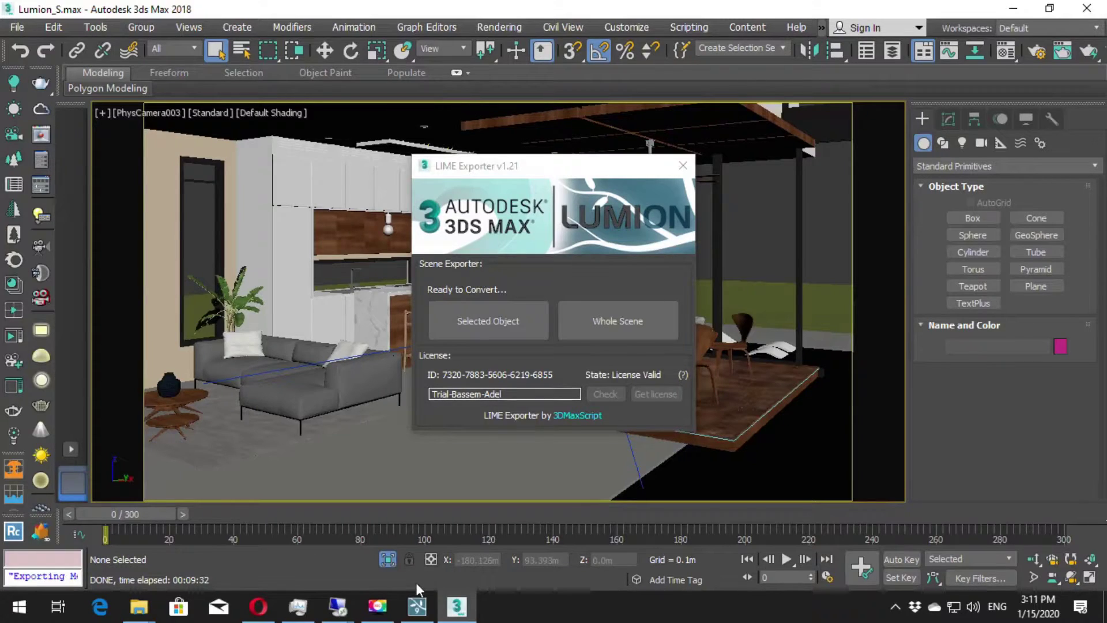
{"action": "left_click", "coordinate": [417, 606]}
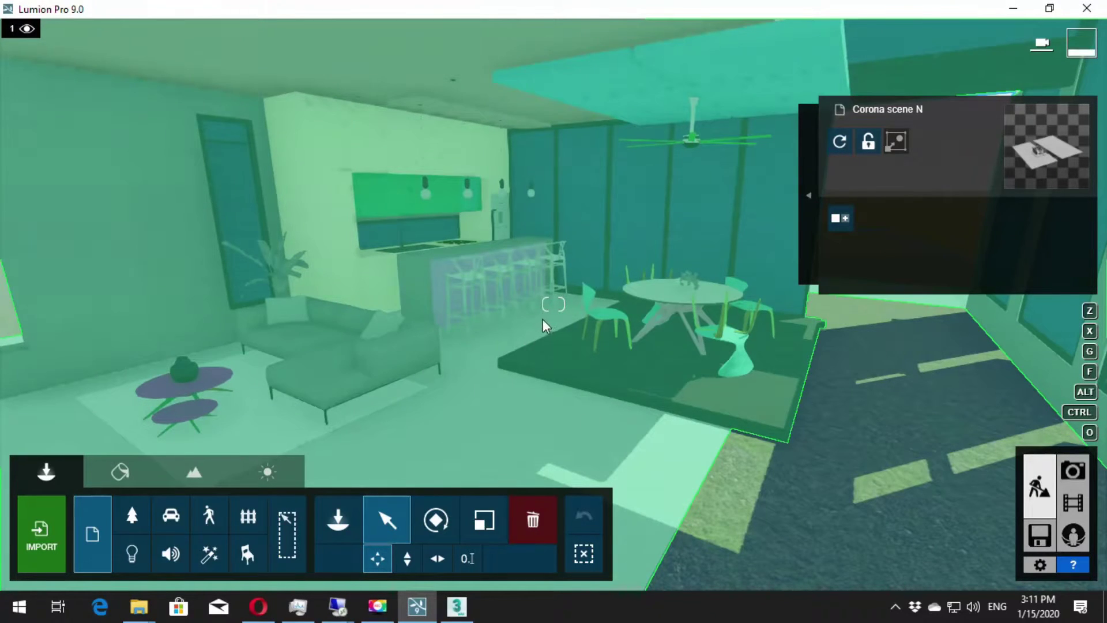
Fly the camera at speed out to an exterior view of the villa.
{"action": "key", "text": "shift+space"}
{"action": "key", "text": "shift+a"}
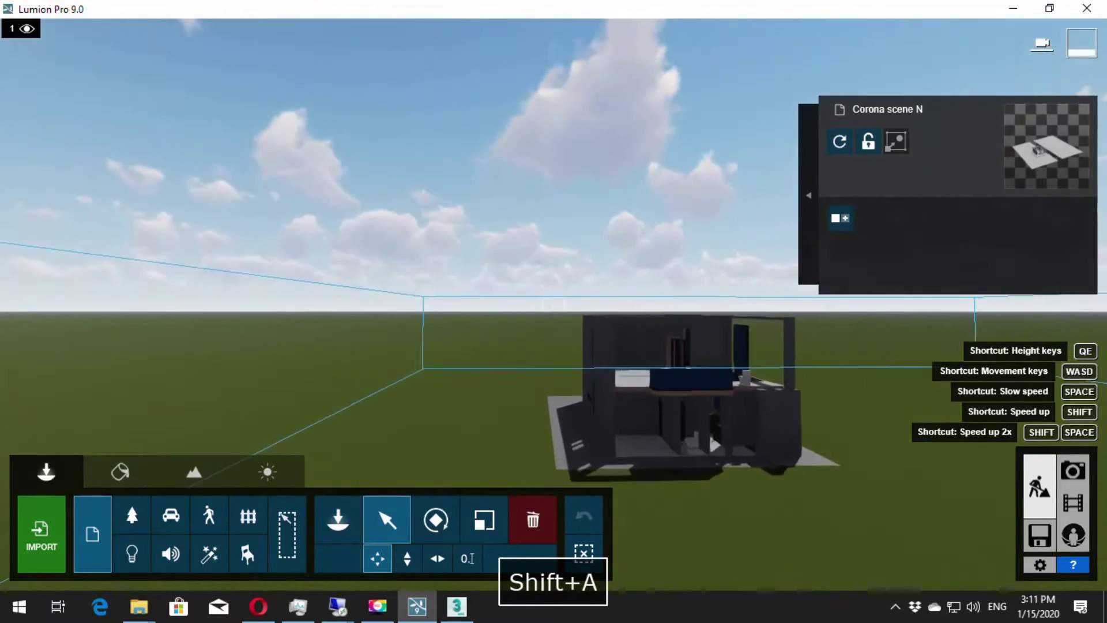
{"action": "key", "text": "w"}
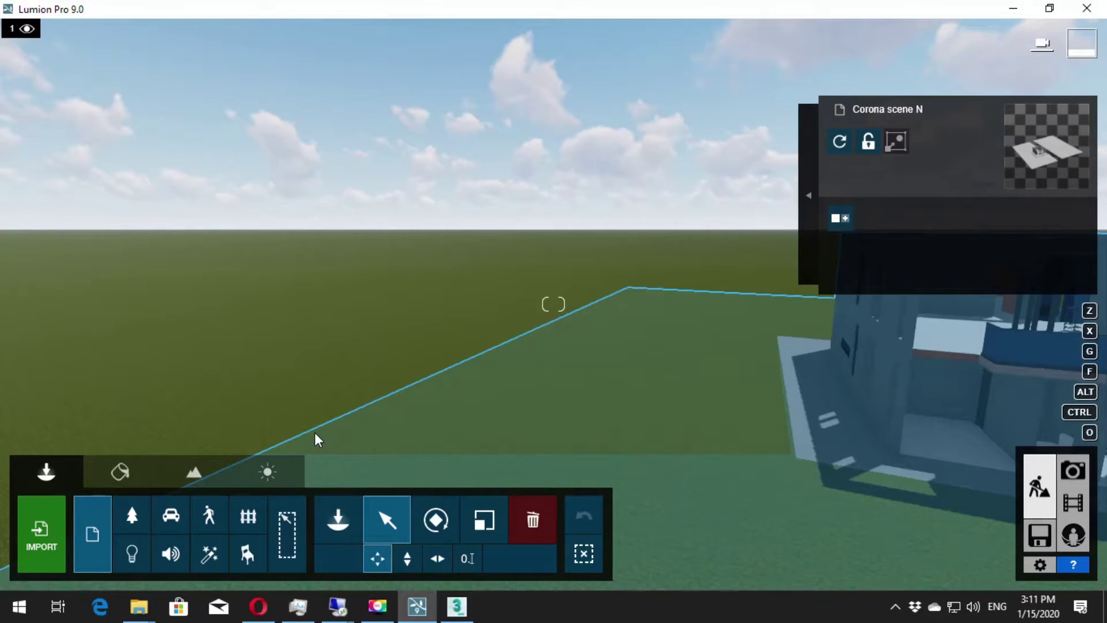
Open LimeExp_Corona_LM.FBX from Desktop > Corona_Scene_Lm for import.
{"action": "left_click", "coordinate": [41, 532]}
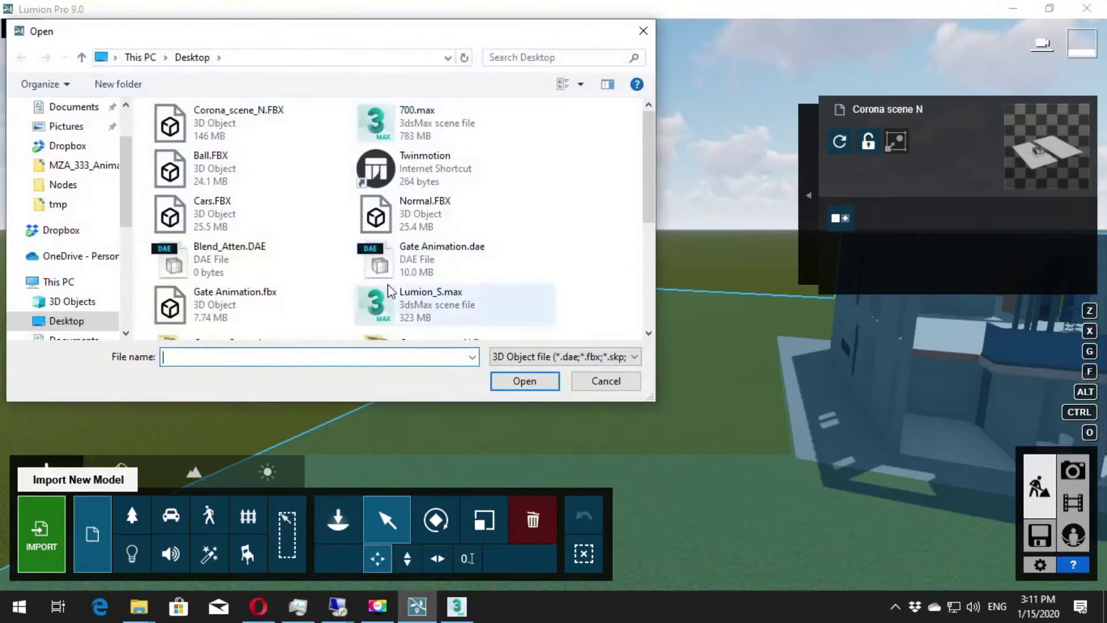
{"action": "scroll", "coordinate": [292, 223], "scroll_direction": "down", "scroll_amount": 5}
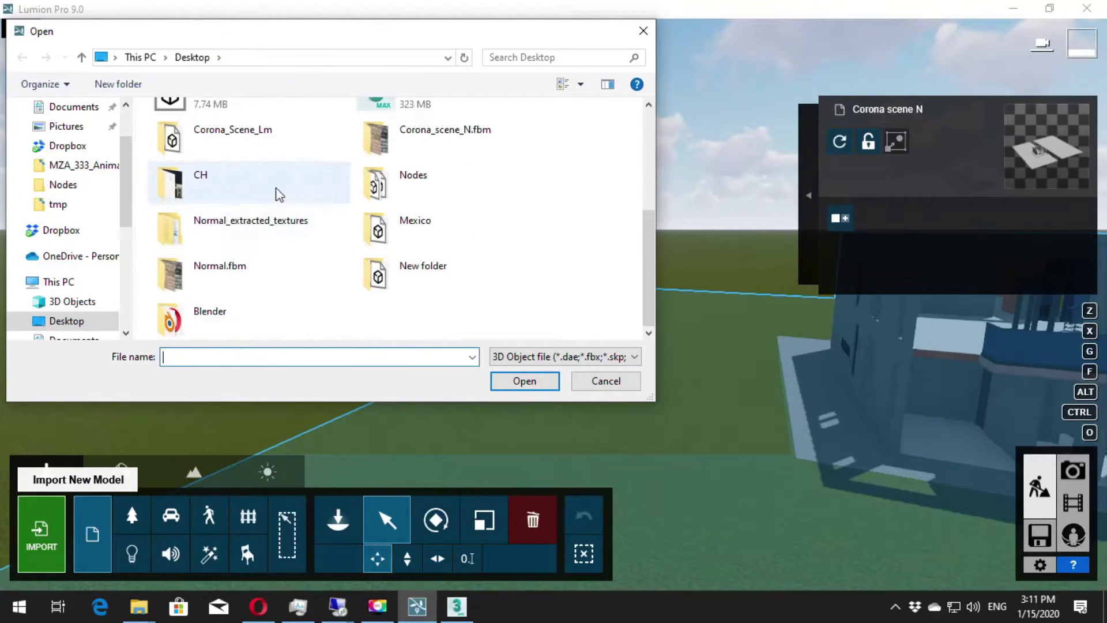
{"action": "left_click", "coordinate": [497, 142]}
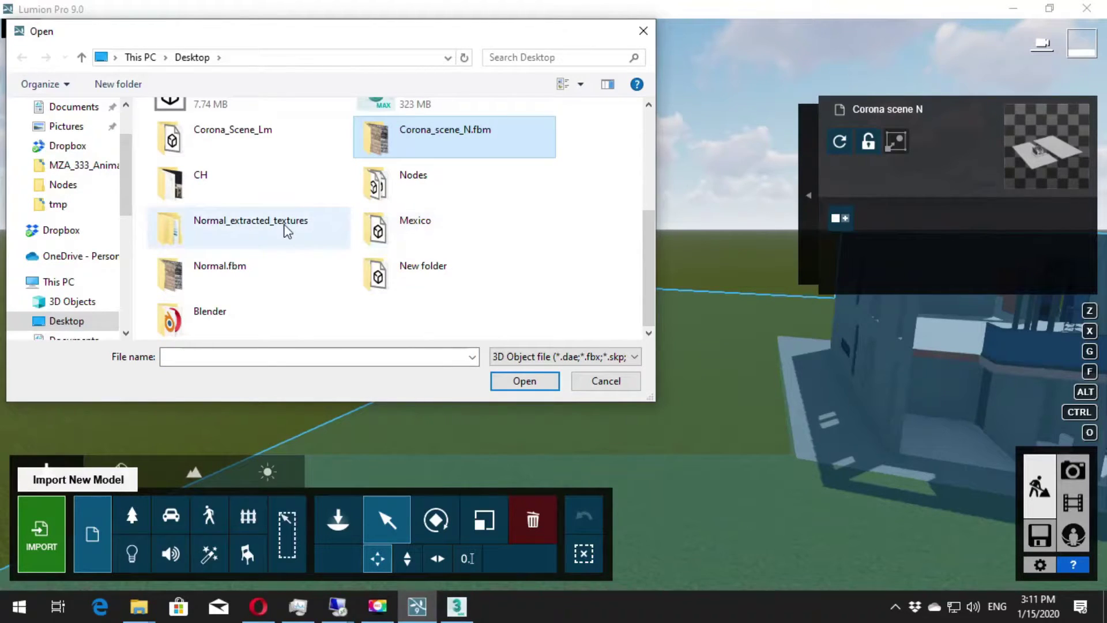
{"action": "double_click", "coordinate": [247, 139]}
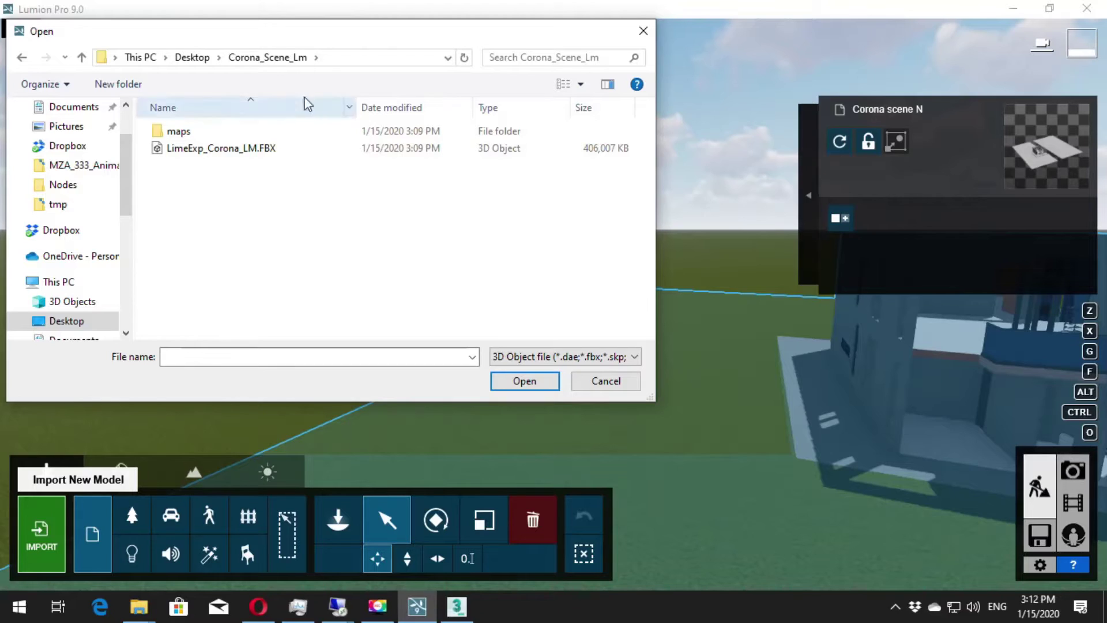
{"action": "double_click", "coordinate": [217, 131]}
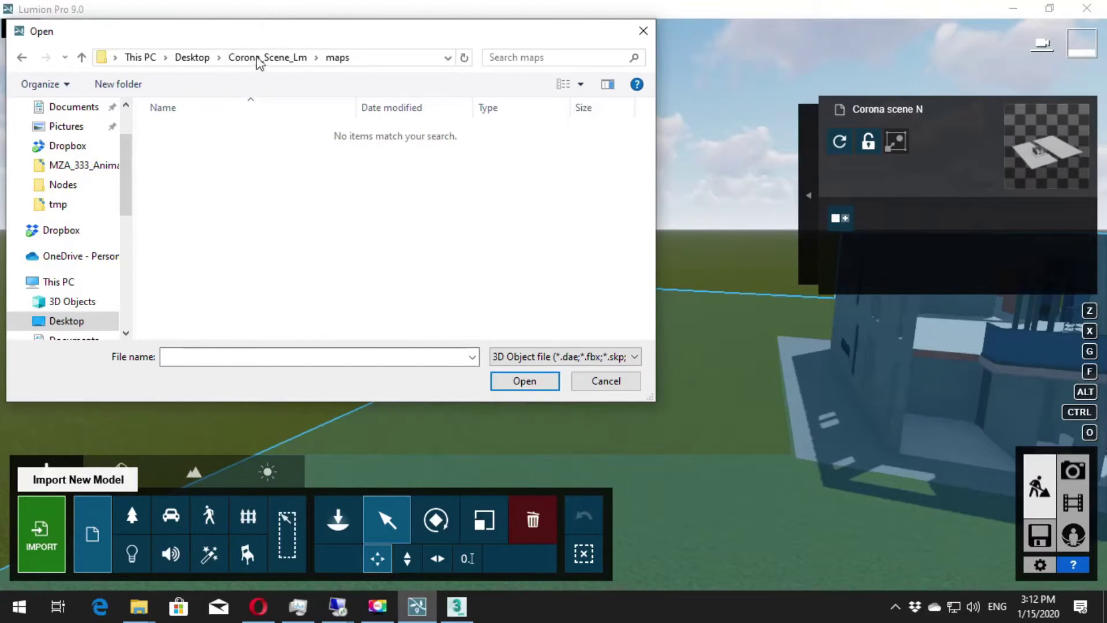
{"action": "left_click", "coordinate": [259, 58]}
{"action": "left_click", "coordinate": [255, 148]}
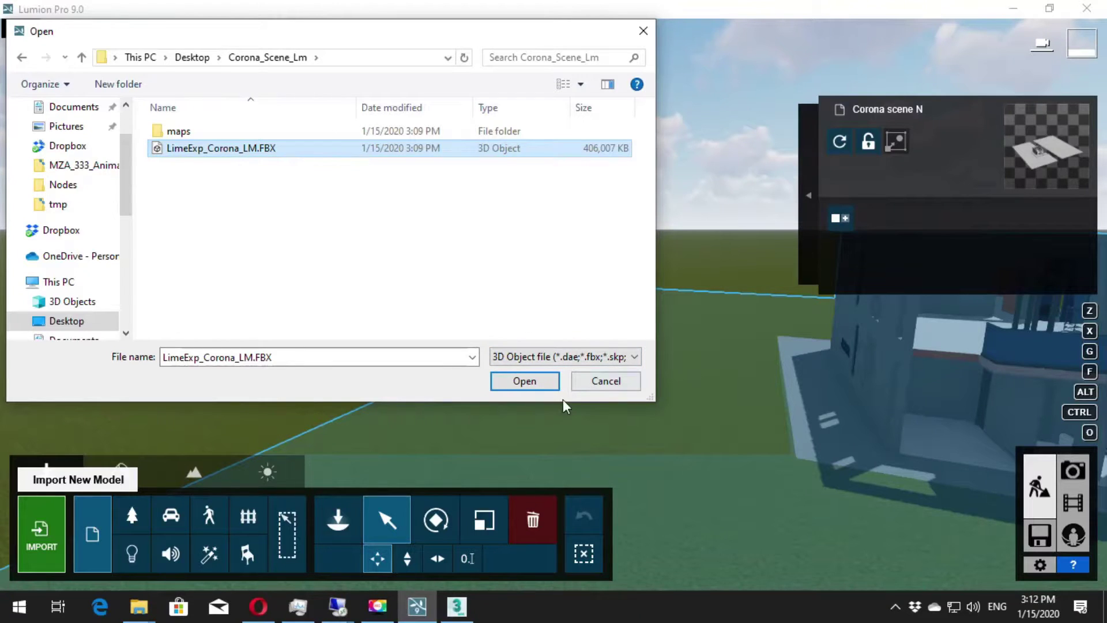
{"action": "left_click", "coordinate": [524, 381]}
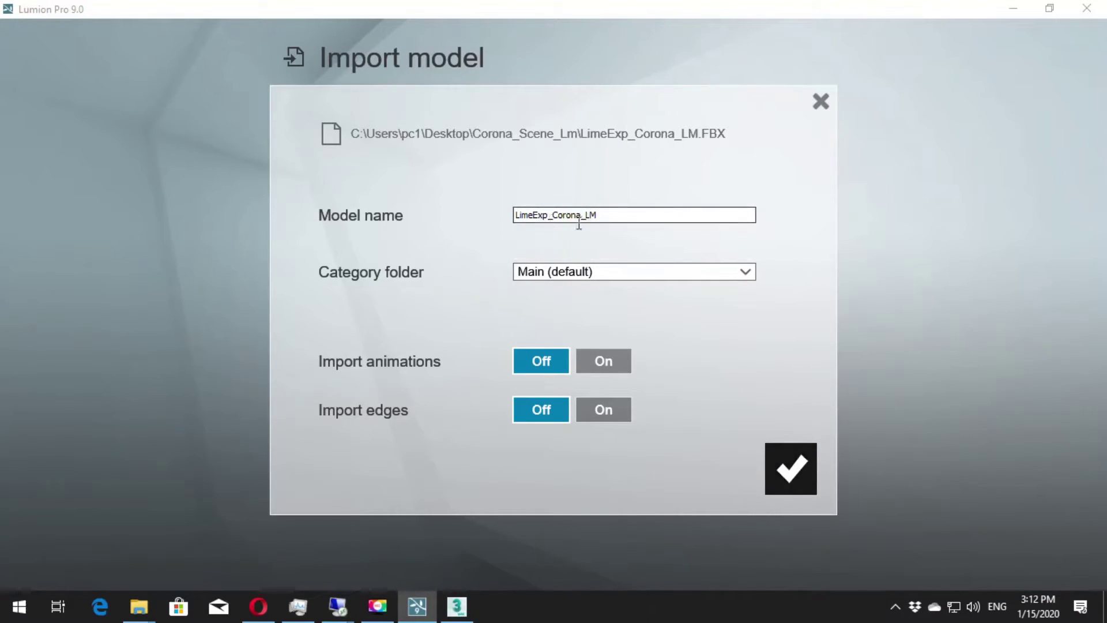
{"action": "left_click", "coordinate": [801, 462]}
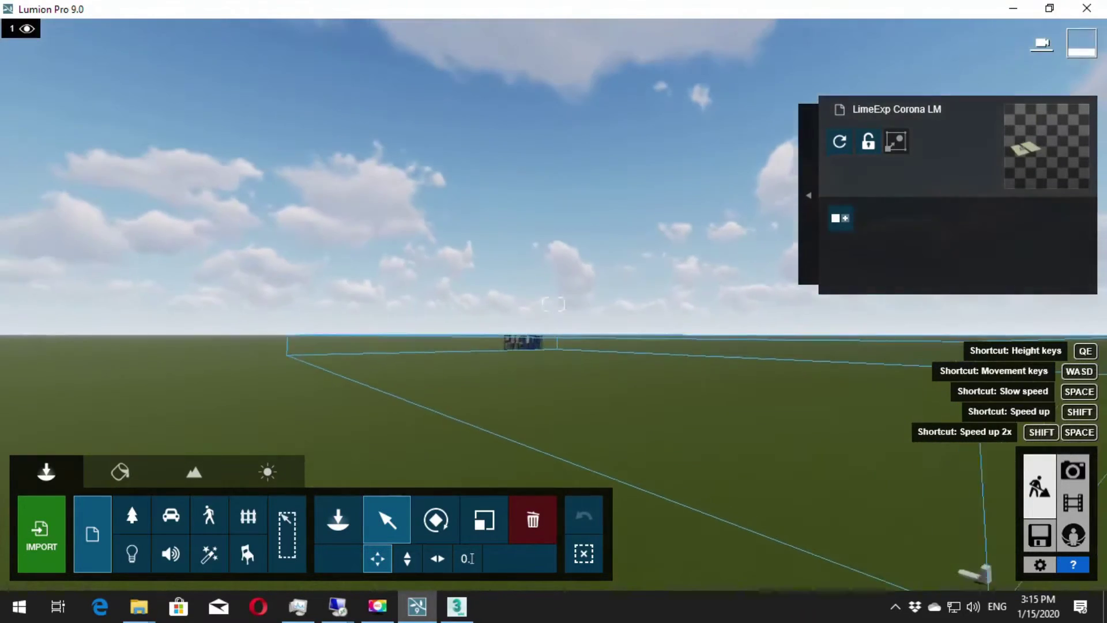
{"action": "key", "text": "shift+w"}
{"action": "key", "text": "shift+space"}
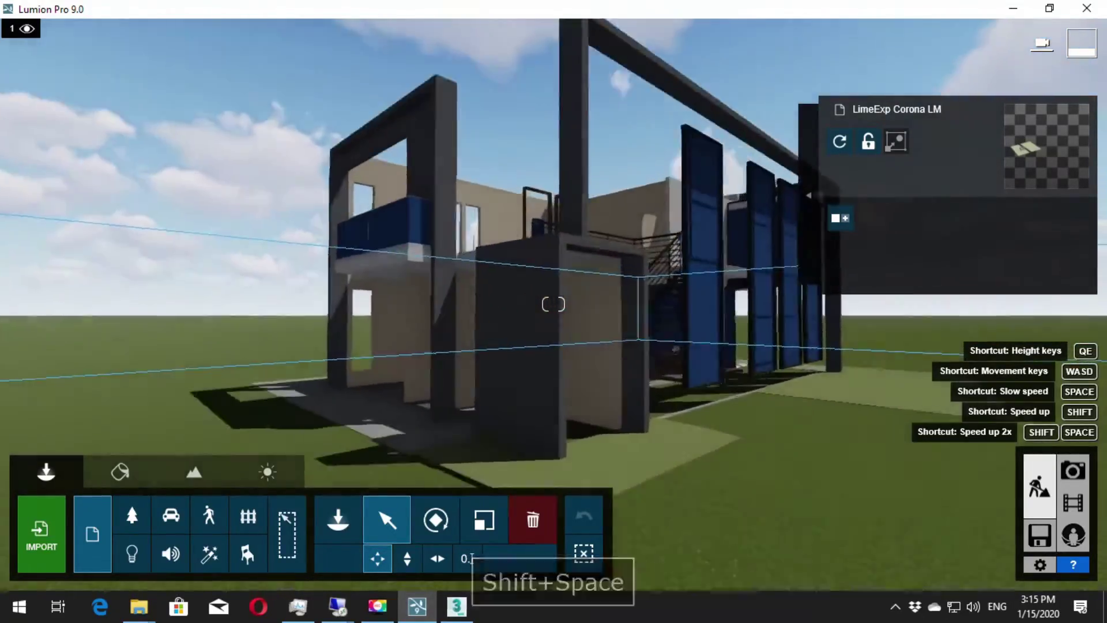
{"action": "key", "text": "shift+d"}
{"action": "key", "text": "w"}
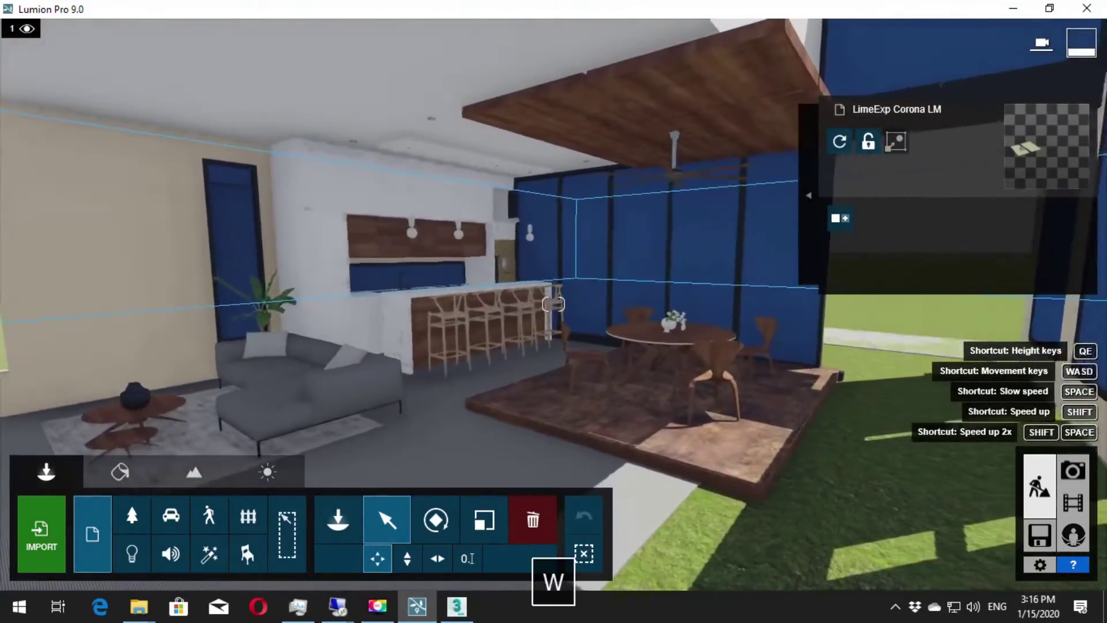
{"action": "left_click", "coordinate": [727, 317]}
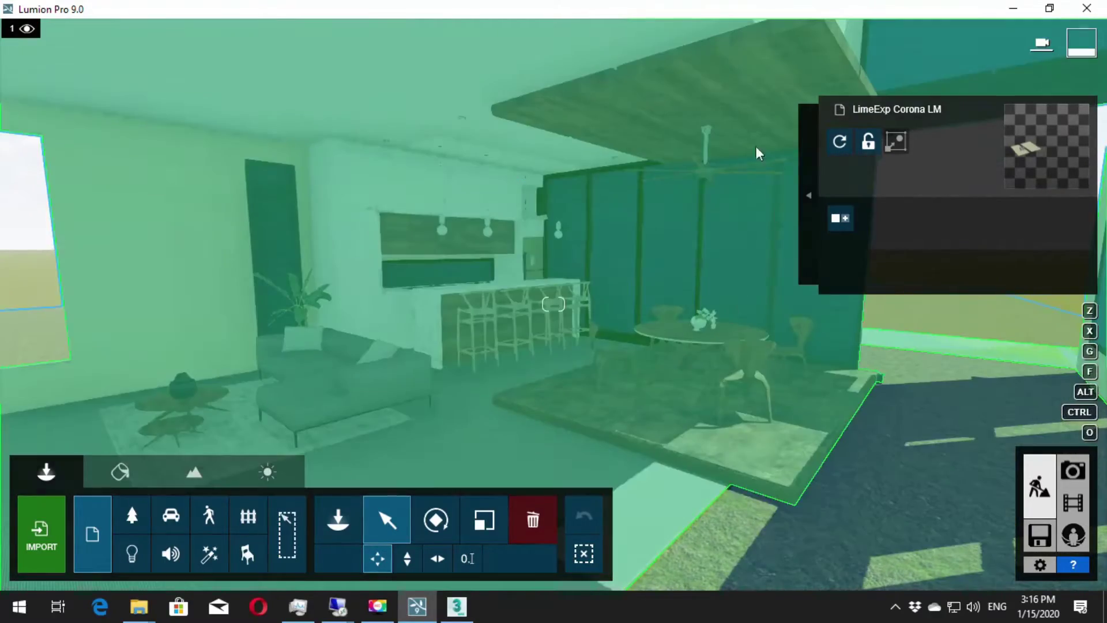
{"action": "key", "text": "a"}
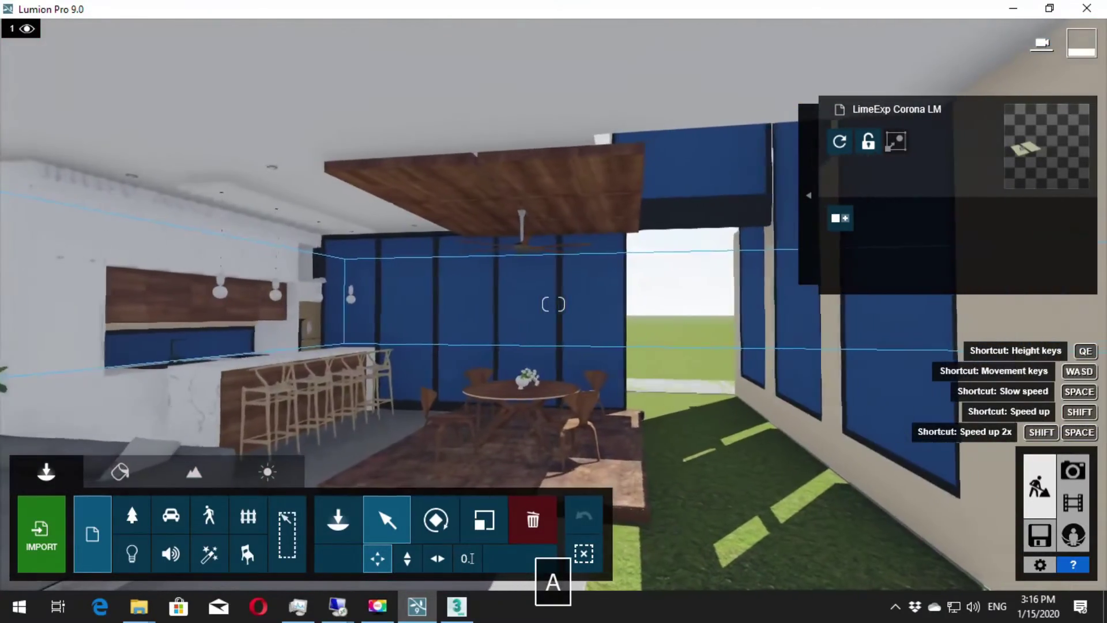
{"action": "key", "text": "w"}
{"action": "key", "text": "d"}
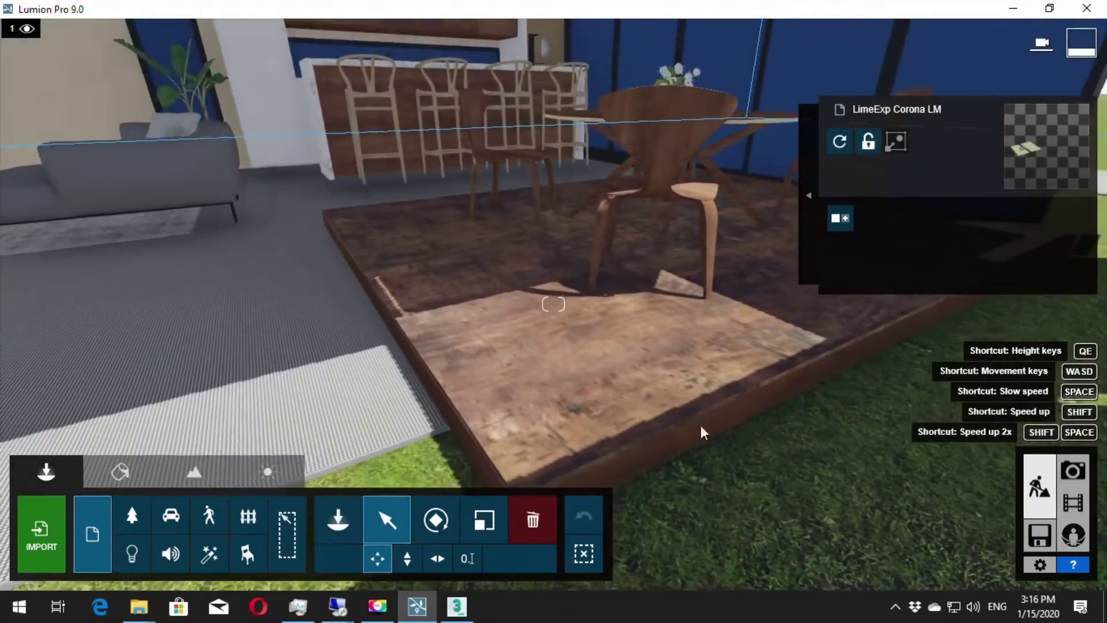
{"action": "left_click", "coordinate": [623, 325]}
{"action": "right_click_drag", "start_coordinate": [623, 325], "coordinate": [622, 216]}
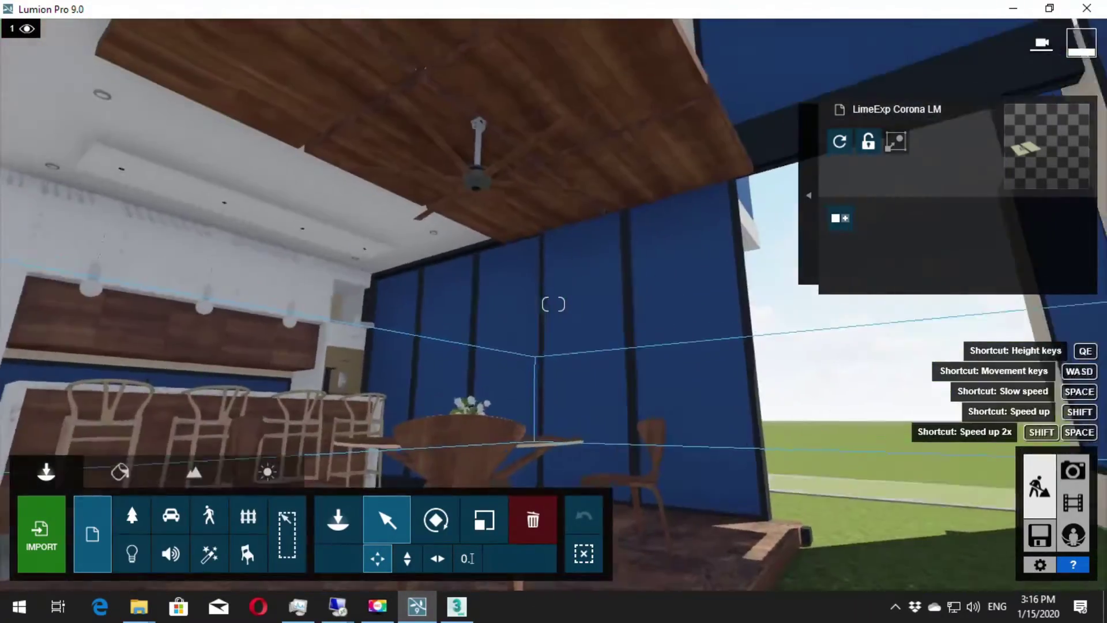
{"action": "key", "text": "w"}
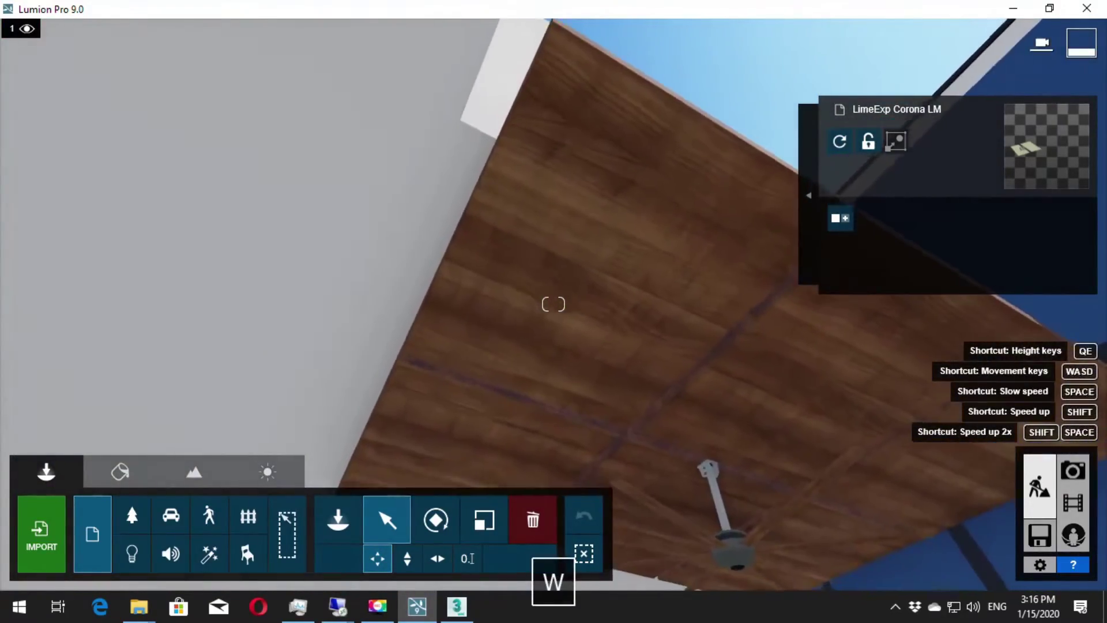
{"action": "key", "text": "s"}
{"action": "key", "text": "a"}
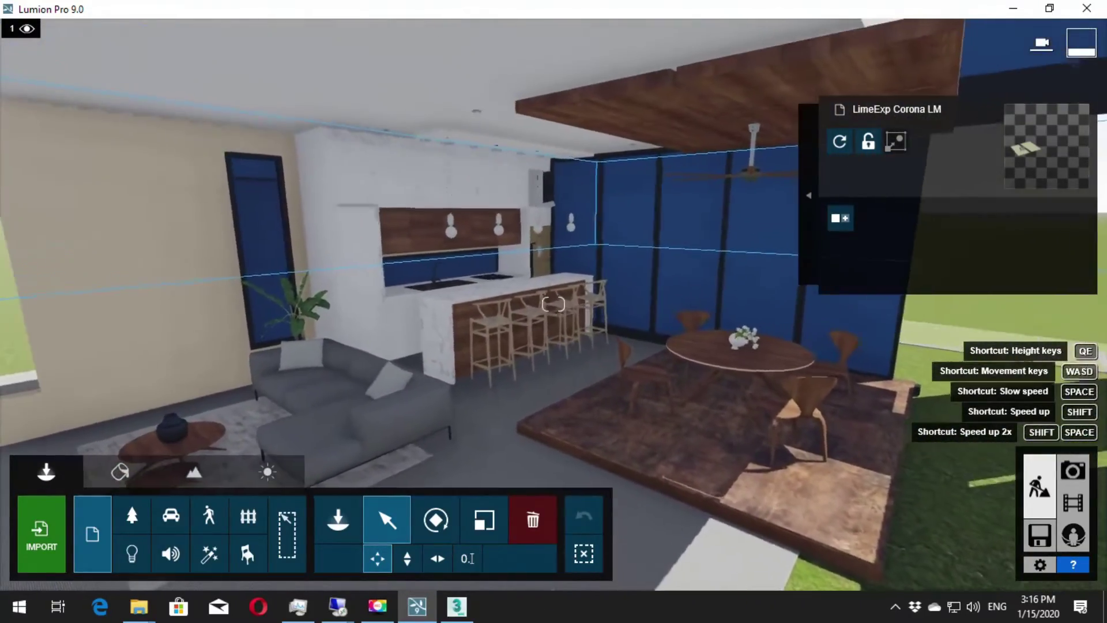
{"action": "left_click", "coordinate": [437, 292]}
{"action": "key", "text": "s"}
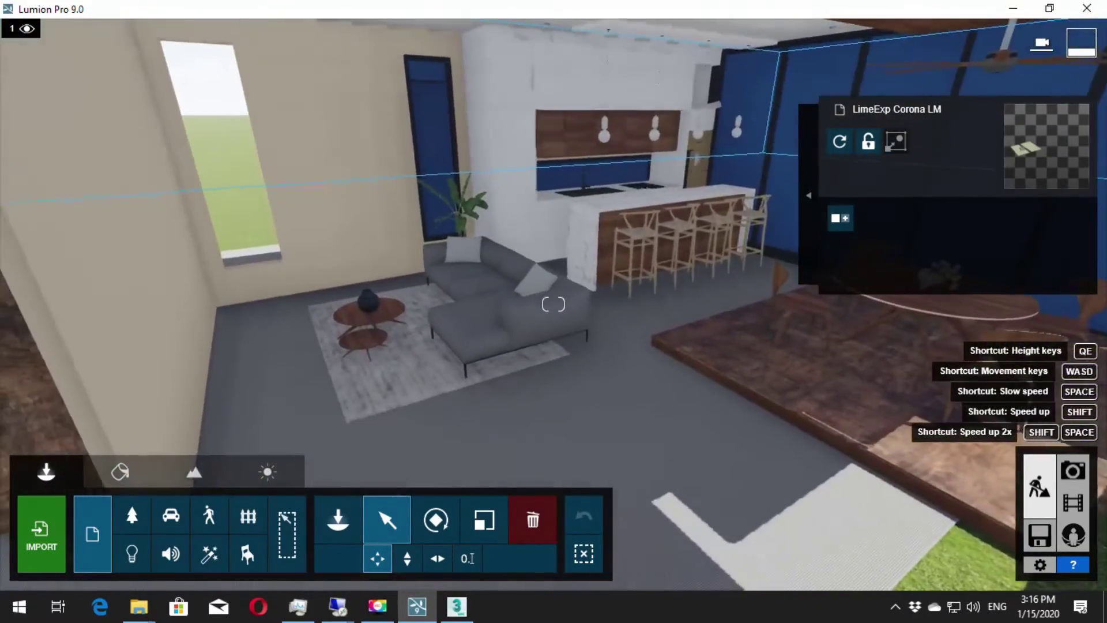
{"action": "key", "text": "w"}
{"action": "key", "text": "a"}
{"action": "key", "text": "w"}
{"action": "key", "text": "d"}
{"action": "key", "text": "w"}
{"action": "key", "text": "s"}
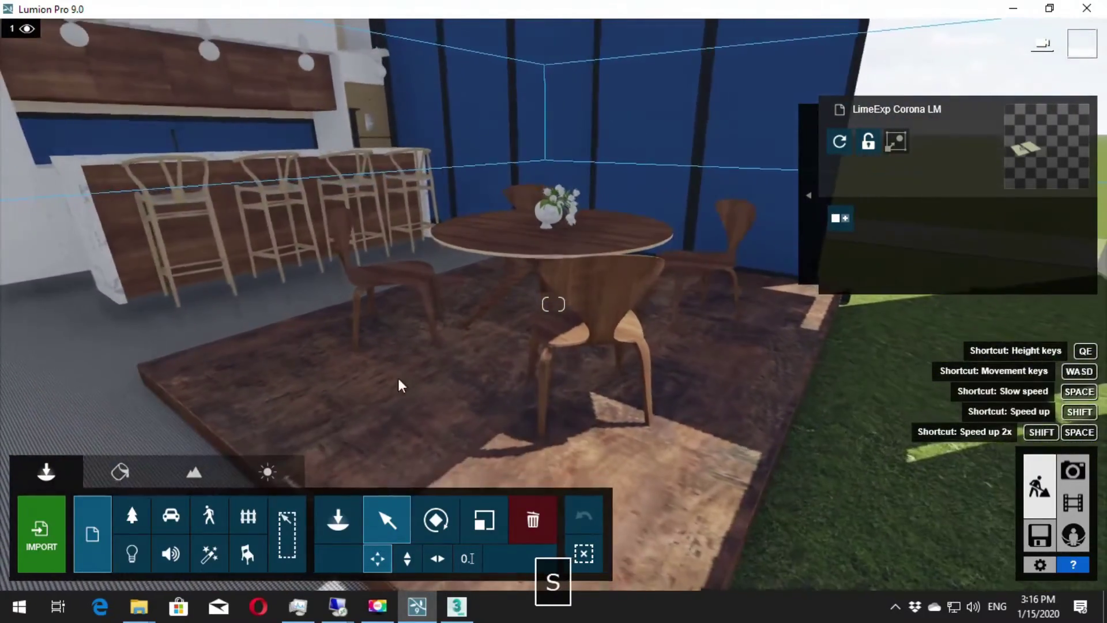
{"action": "key", "text": "s"}
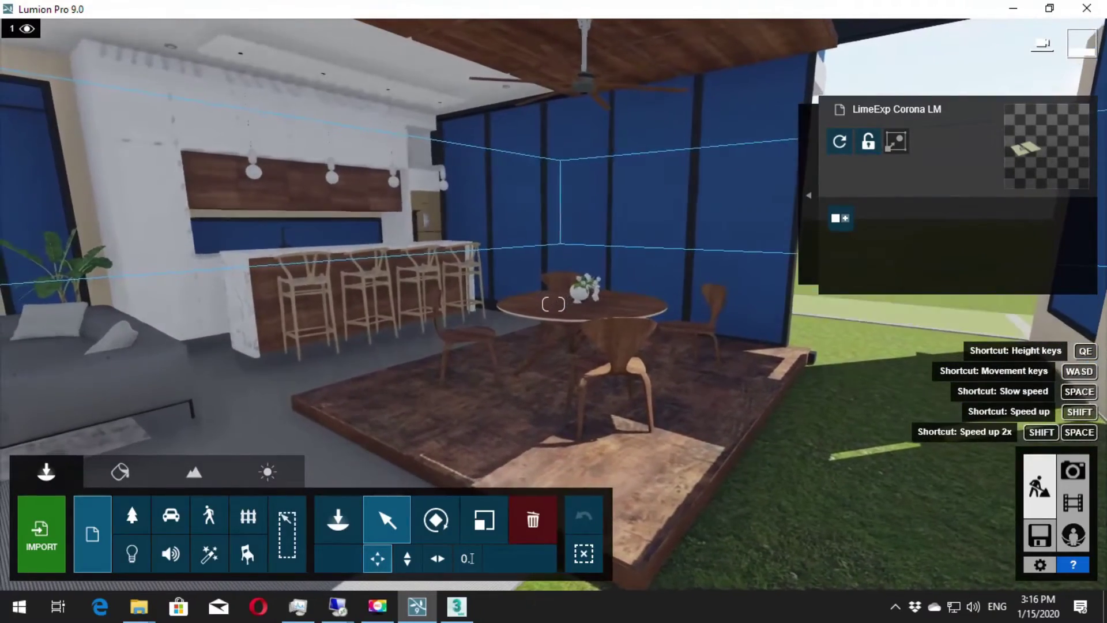
{"action": "key", "text": "a"}
{"action": "key", "text": "s"}
{"action": "key", "text": "d"}
{"action": "key", "text": "s"}
{"action": "key", "text": "w"}
{"action": "right_click_drag", "start_coordinate": [798, 364], "coordinate": [798, 309]}
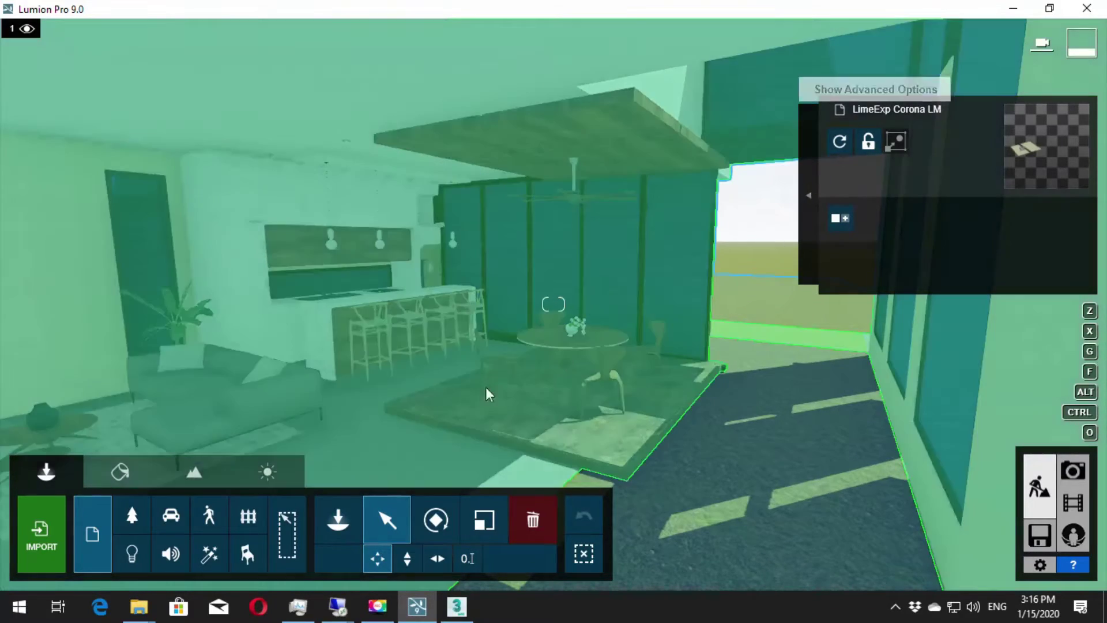
{"action": "mouse_move", "coordinate": [487, 390]}
{"action": "right_mouse_down"}
{"action": "mouse_move", "coordinate": [632, 329]}
{"action": "mouse_move", "coordinate": [681, 258]}
{"action": "right_mouse_up"}
{"action": "key", "text": "w"}
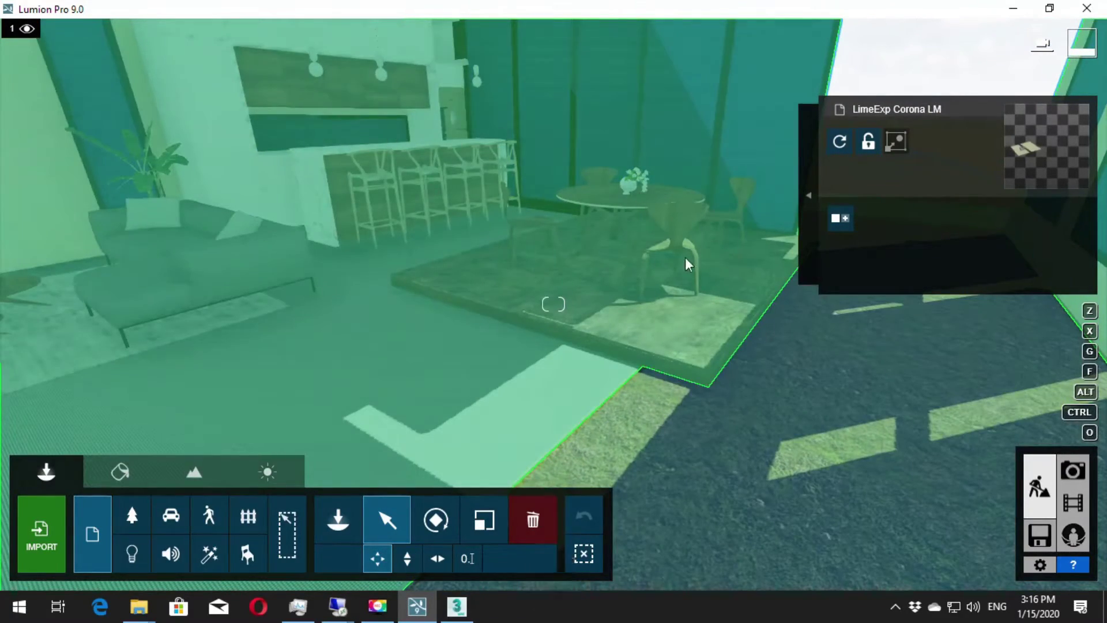
{"action": "right_click_drag", "start_coordinate": [616, 277], "coordinate": [513, 321]}
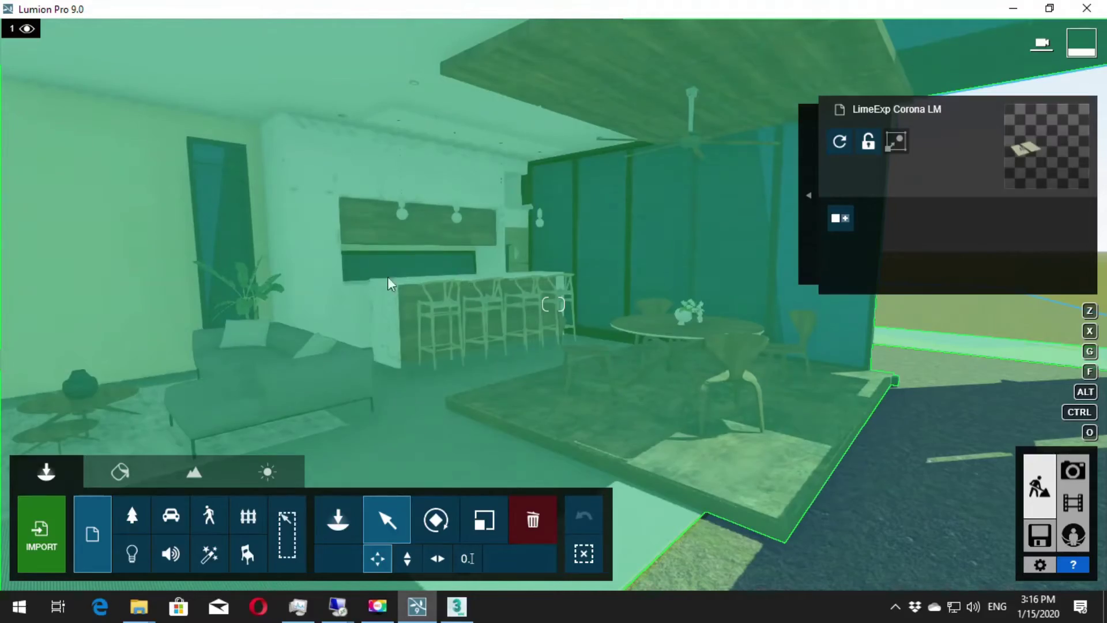
{"action": "right_click_drag", "start_coordinate": [519, 242], "coordinate": [415, 259]}
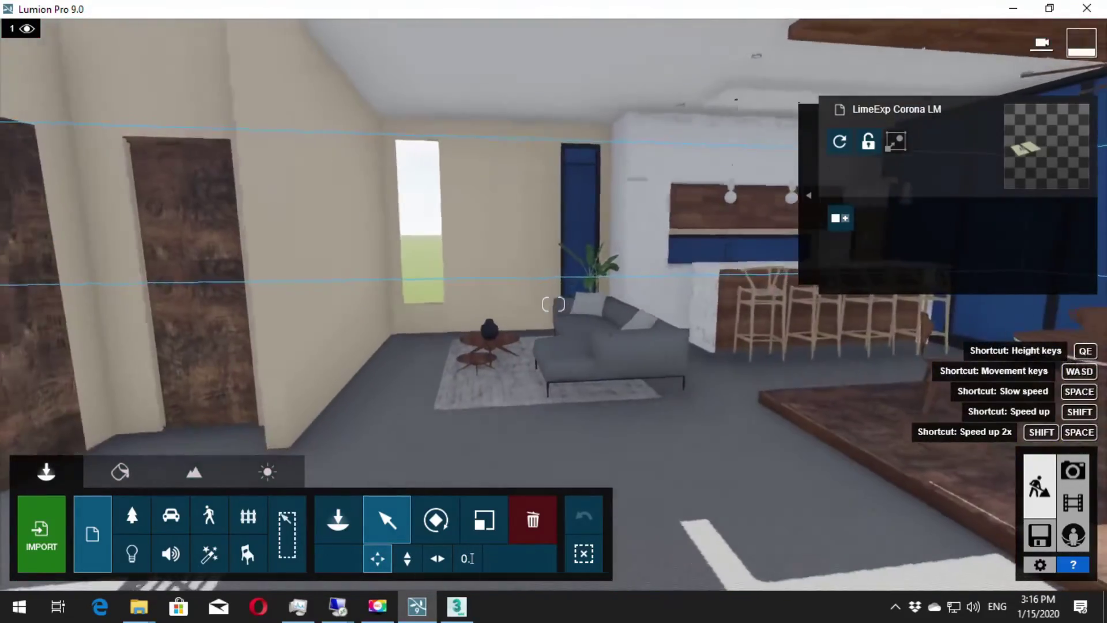
{"action": "key", "text": "w"}
{"action": "key", "text": "s"}
{"action": "mouse_move", "coordinate": [554, 304]}
{"action": "right_mouse_down"}
{"action": "mouse_move", "coordinate": [622, 372]}
{"action": "mouse_move", "coordinate": [483, 244]}
{"action": "right_mouse_up"}
{"action": "key", "text": "d"}
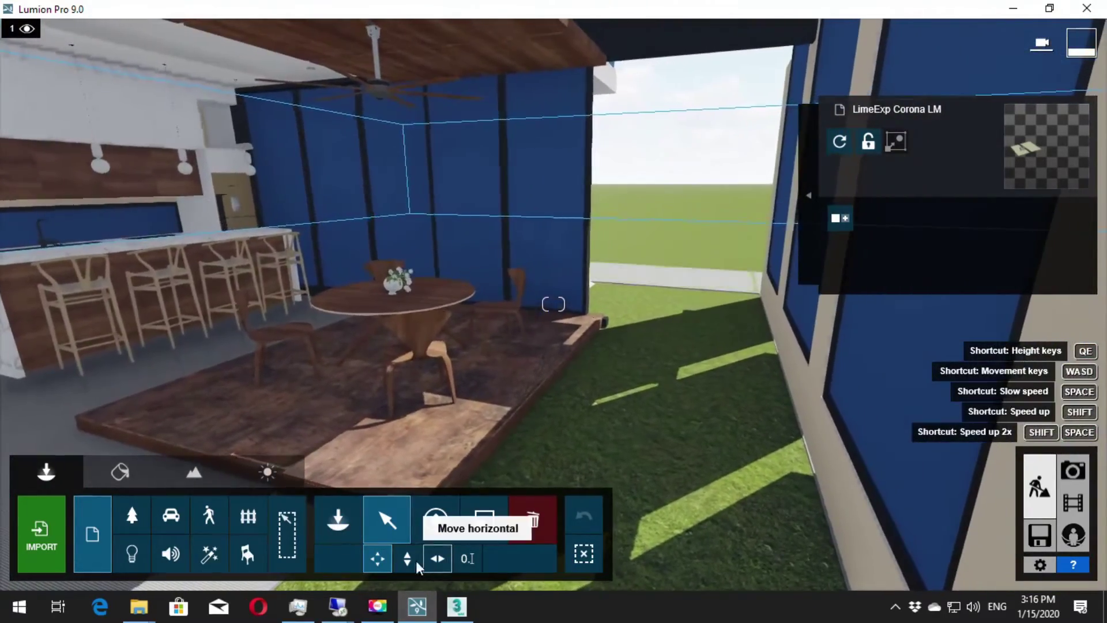
{"action": "left_click", "coordinate": [416, 562]}
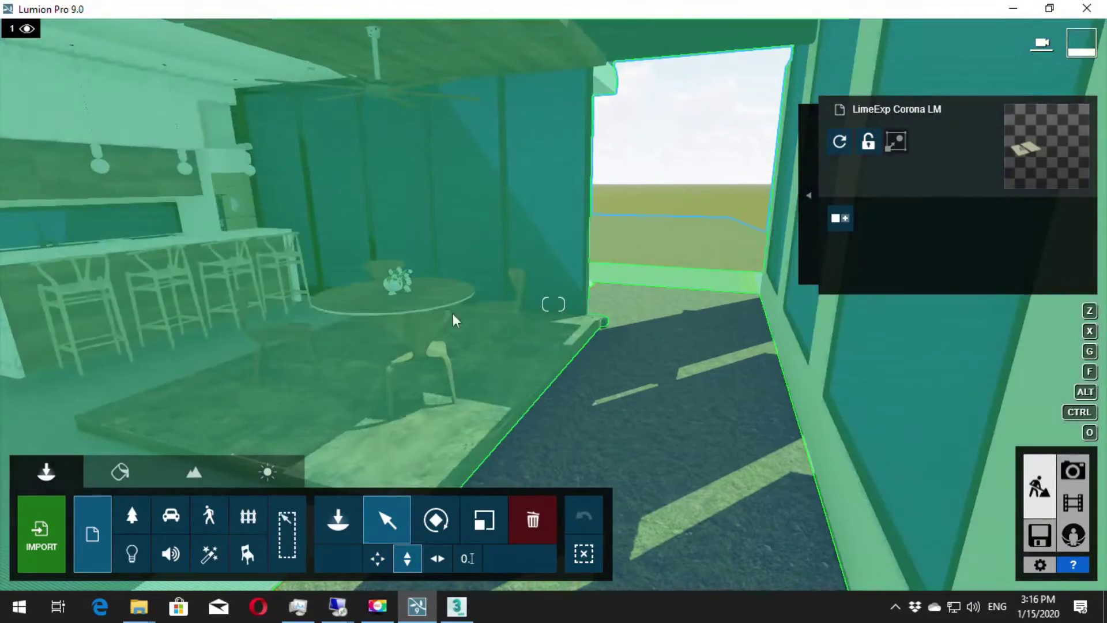
{"action": "right_click_drag", "start_coordinate": [452, 317], "coordinate": [484, 294]}
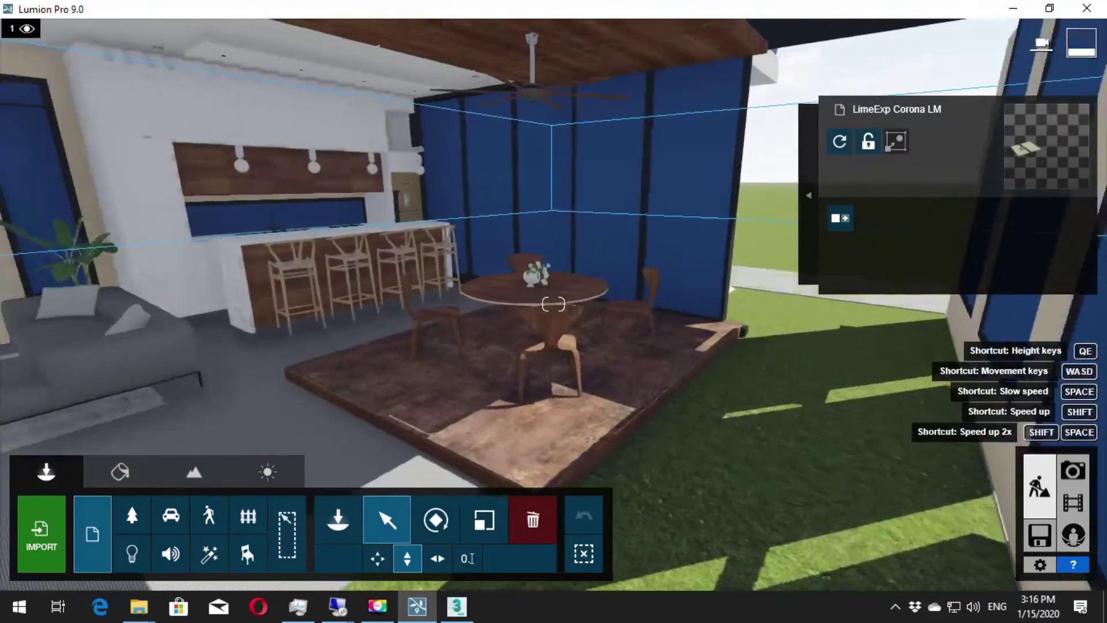
{"action": "key", "text": "s"}
{"action": "key", "text": "d"}
{"action": "right_click_drag", "start_coordinate": [553, 303], "coordinate": [692, 250]}
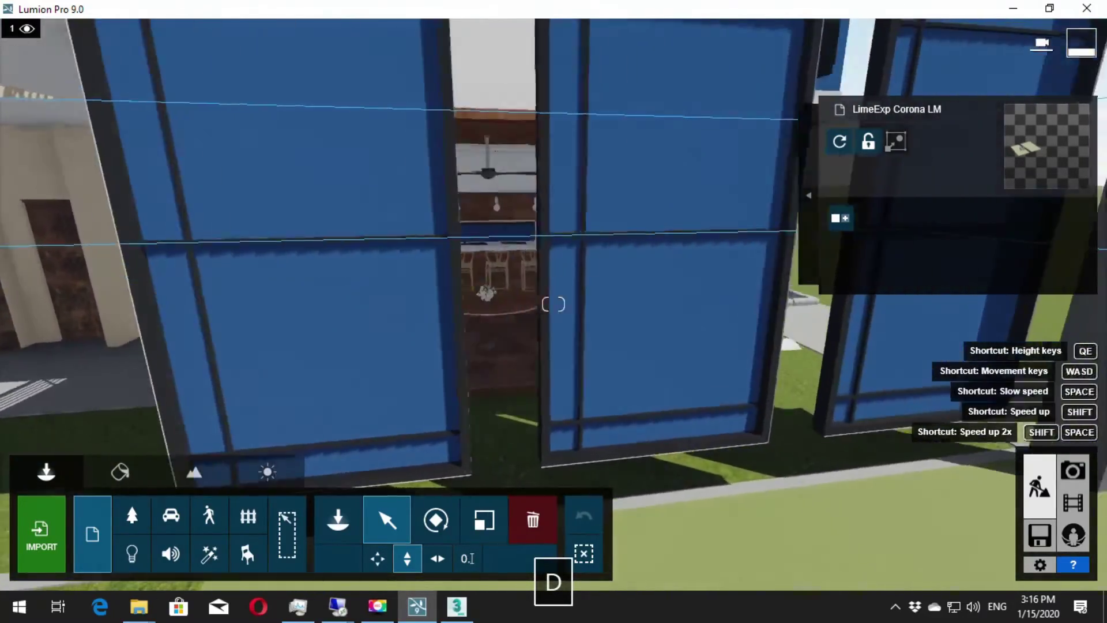
{"action": "key", "text": "s"}
{"action": "key", "text": "a"}
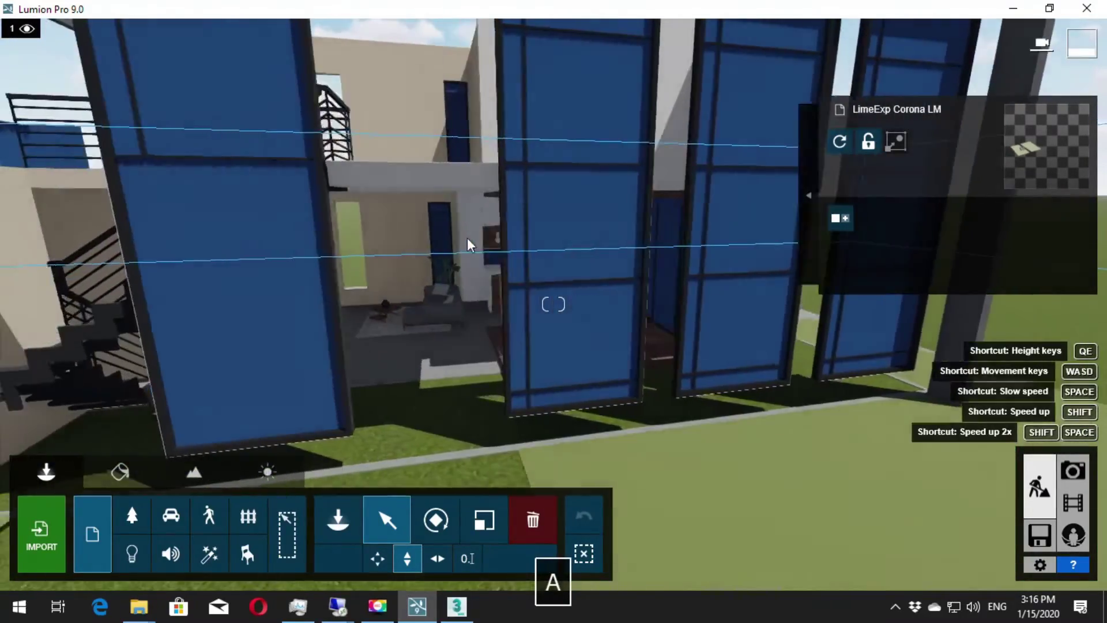
{"action": "right_click_drag", "start_coordinate": [691, 250], "coordinate": [521, 215]}
{"action": "key", "text": "w"}
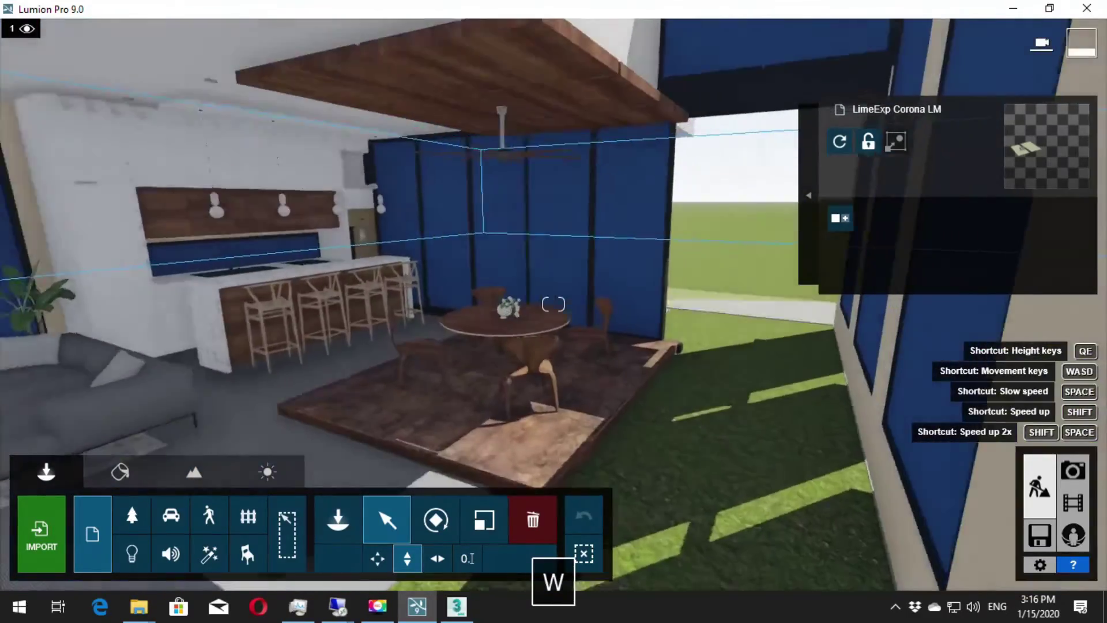
{"action": "key", "text": "a"}
{"action": "key", "text": "d"}
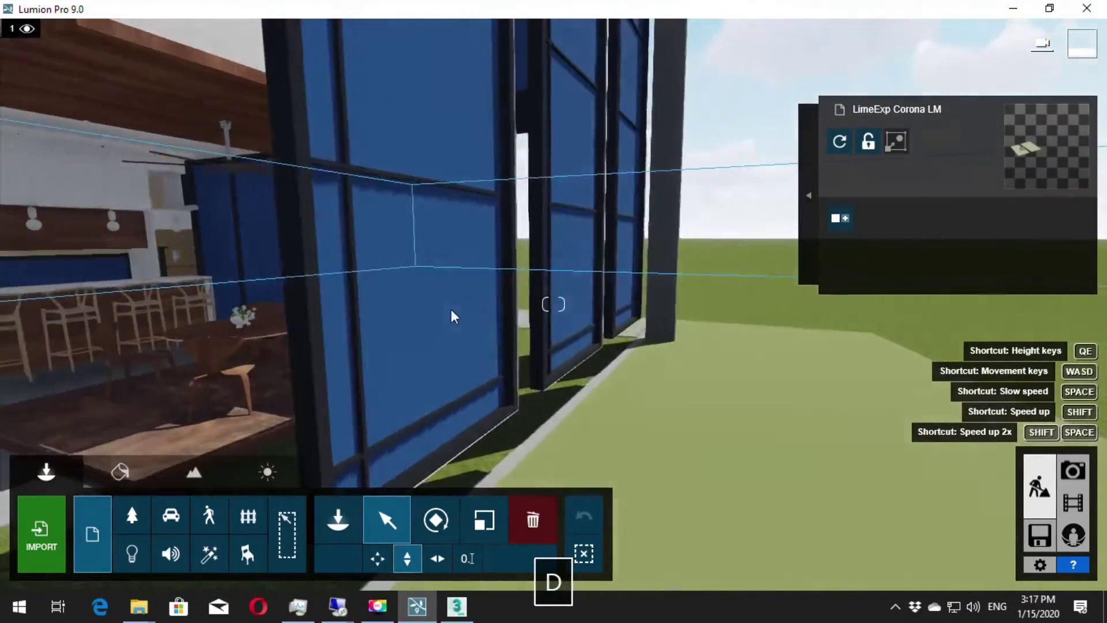
{"action": "right_click_drag", "start_coordinate": [452, 314], "coordinate": [667, 205]}
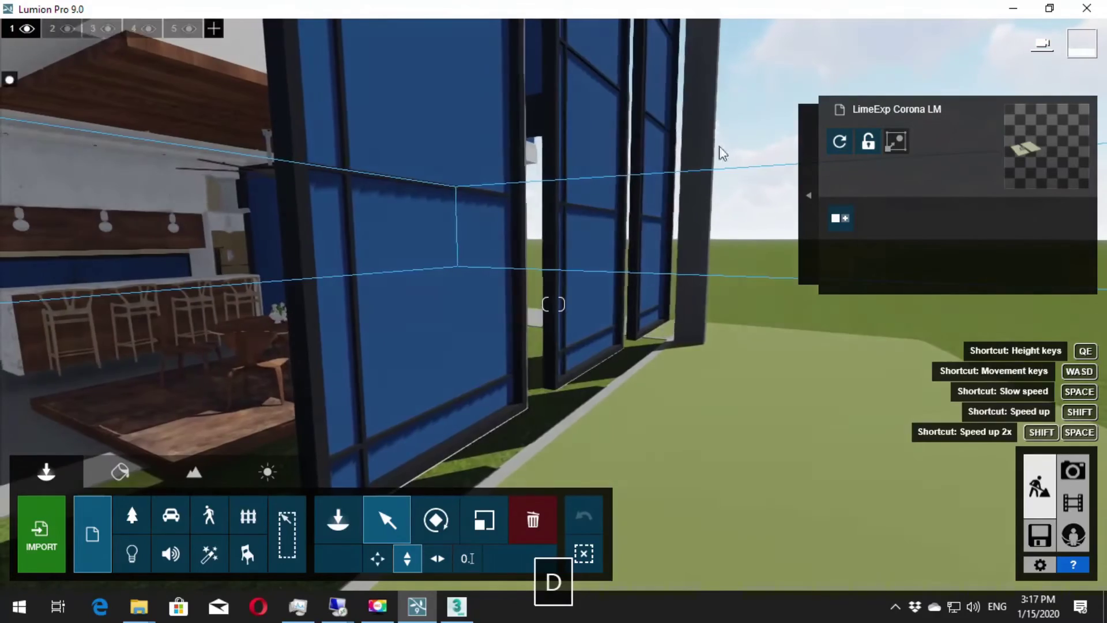
{"action": "key", "text": "a"}
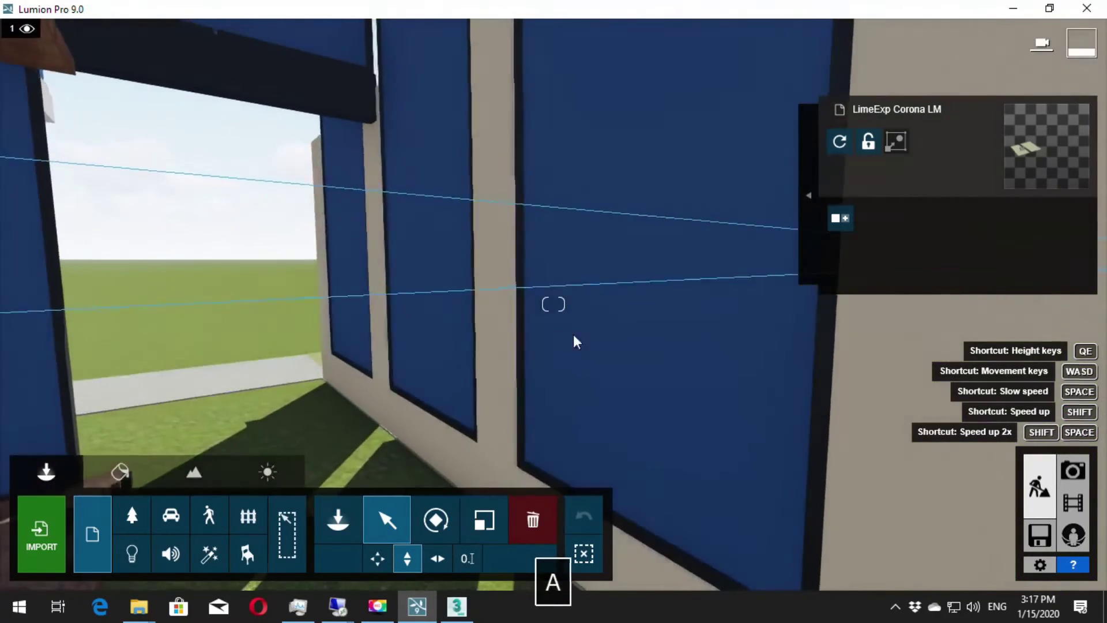
{"action": "key", "text": "s"}
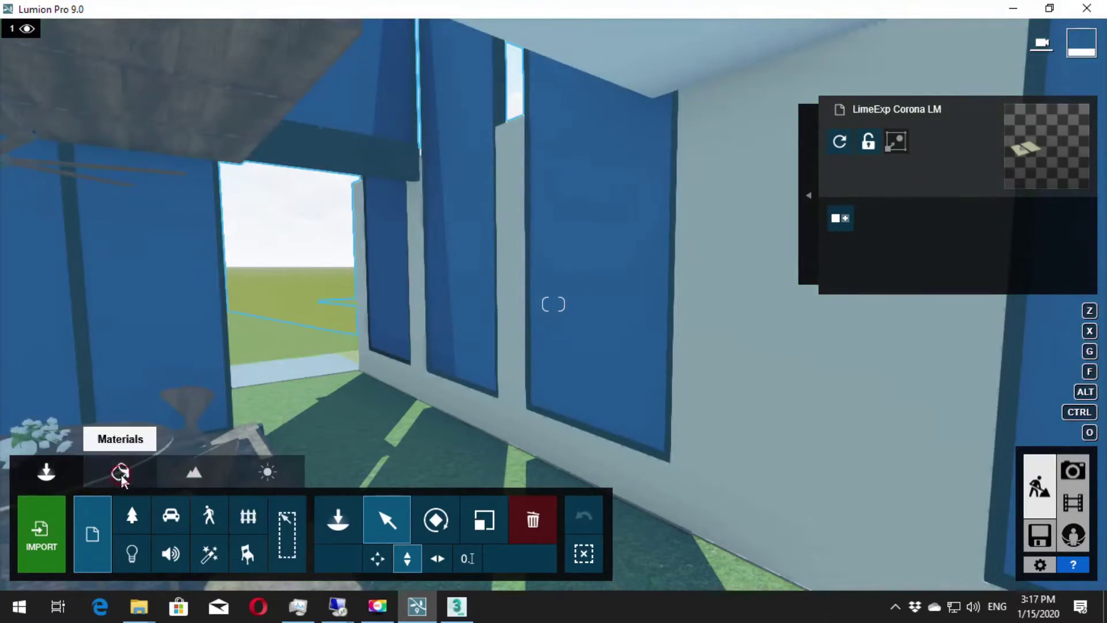
Replace the blue window pane material with Custom Glass Advanced and save the materials.
{"action": "left_click", "coordinate": [120, 473]}
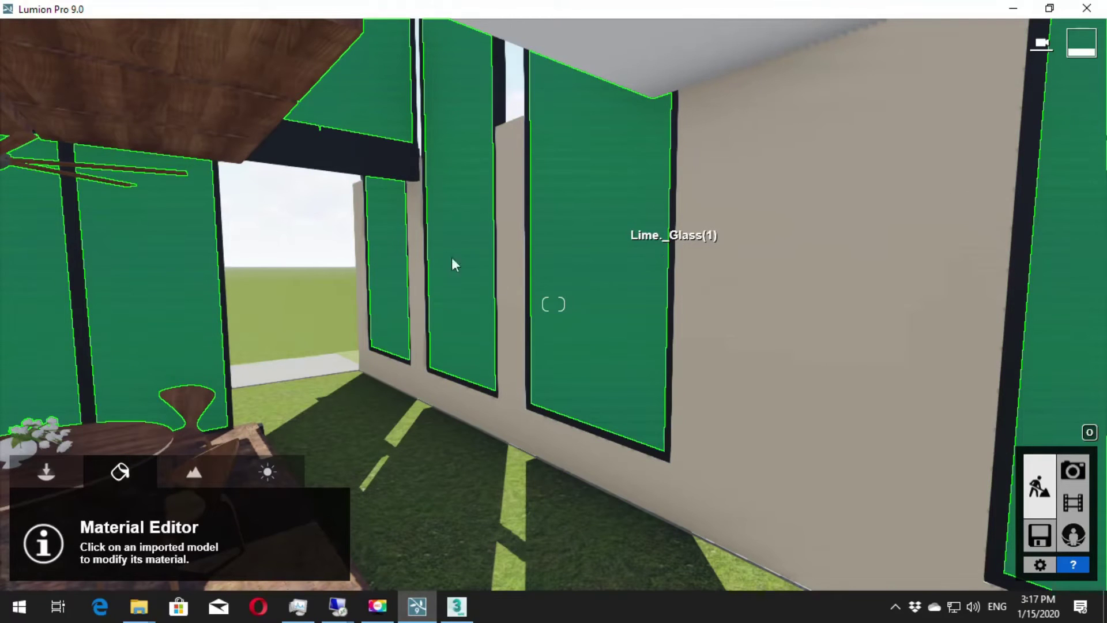
{"action": "left_click", "coordinate": [745, 230]}
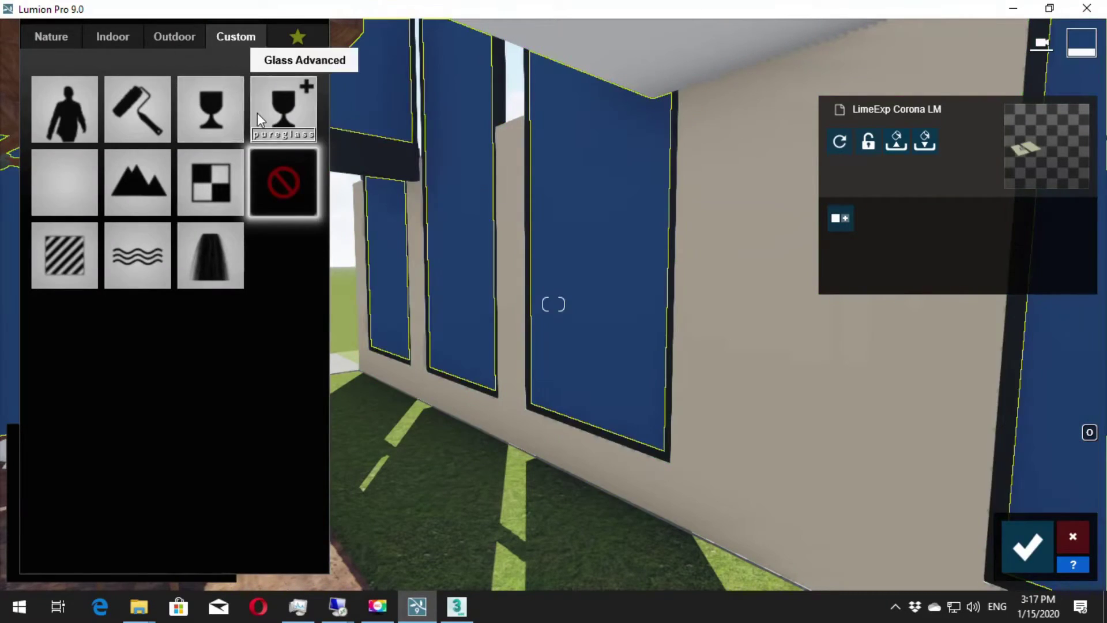
{"action": "left_click", "coordinate": [257, 112]}
{"action": "key", "text": "d"}
{"action": "key", "text": "w"}
{"action": "key", "text": "s"}
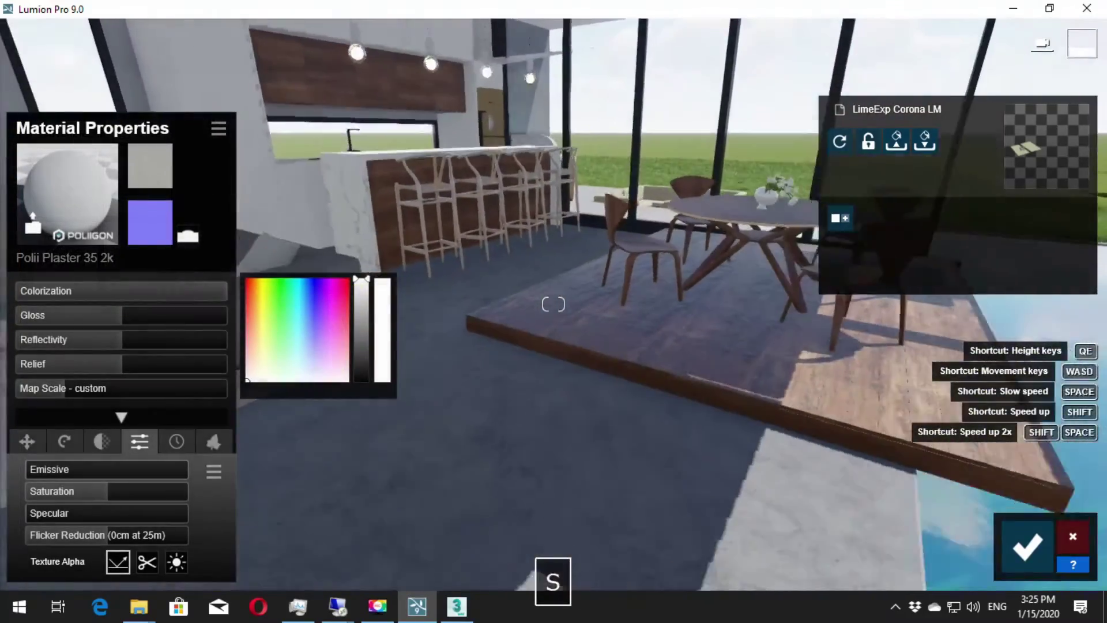
{"action": "left_click", "coordinate": [1028, 544]}
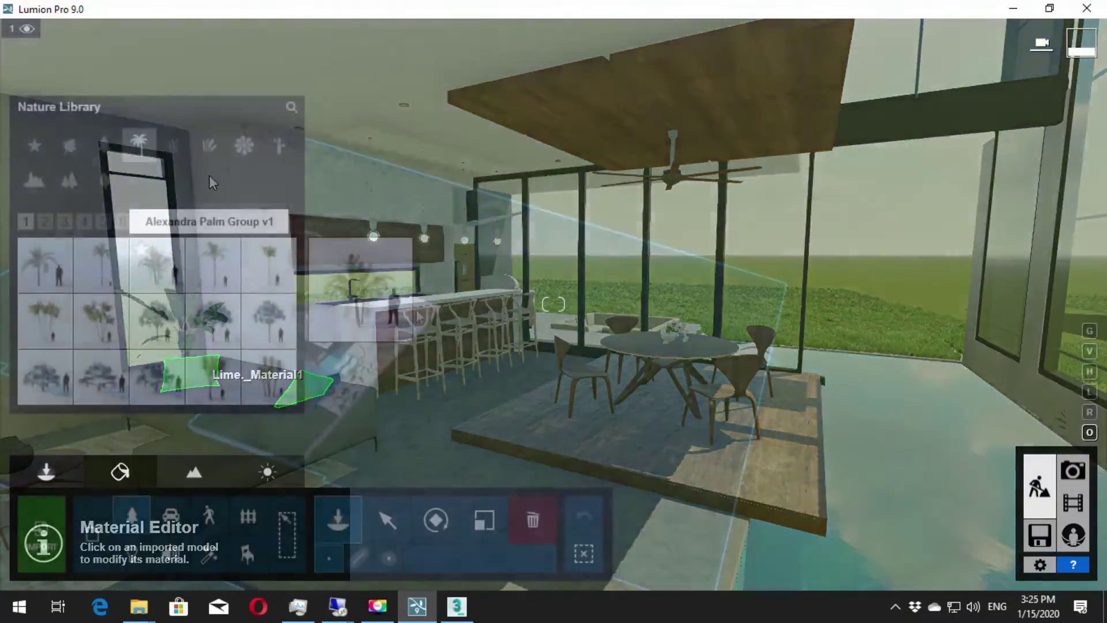
Place a tree, mass-spray tree clusters, and add ArecaPalm 001 palms on the lawn.
{"action": "left_click", "coordinate": [568, 342]}
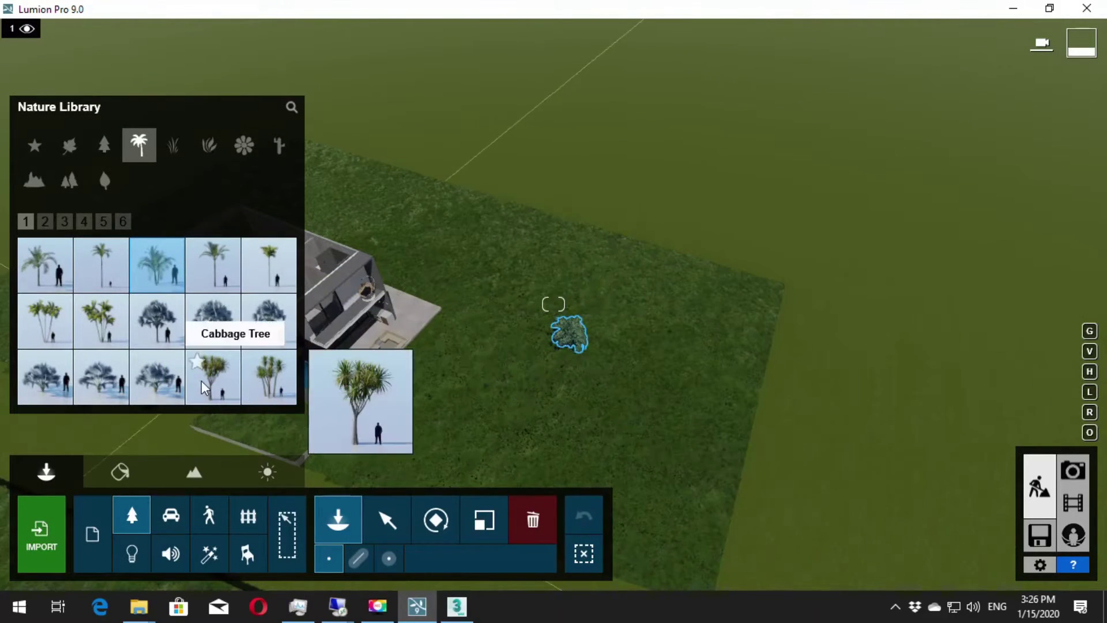
{"action": "left_click", "coordinate": [388, 558]}
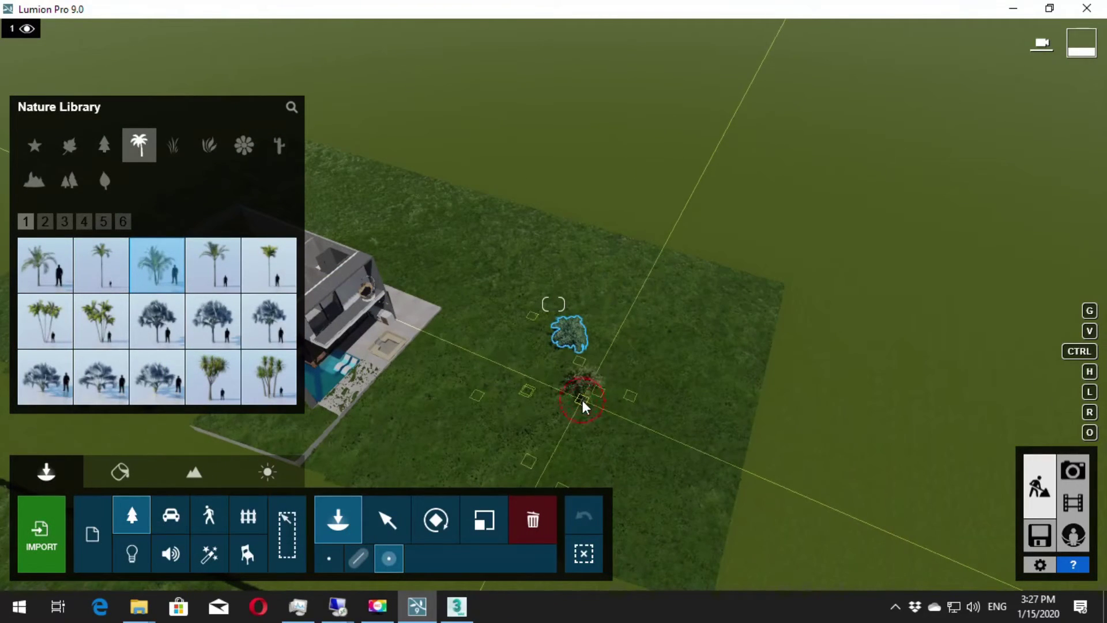
{"action": "left_click_drag", "start_coordinate": [582, 406], "coordinate": [606, 318]}
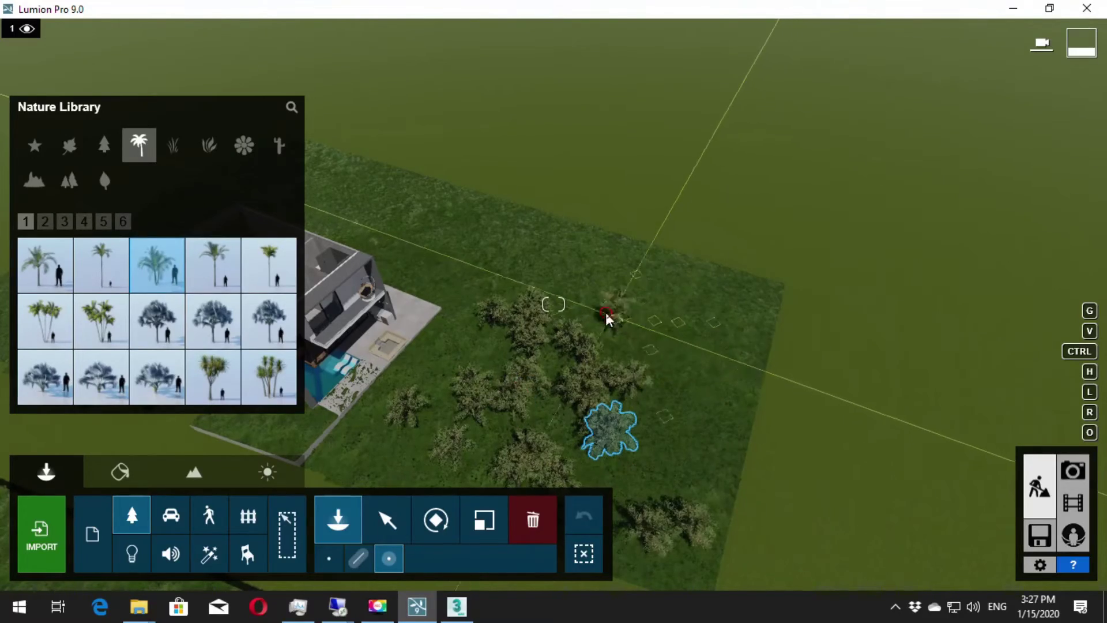
{"action": "left_click", "coordinate": [606, 318]}
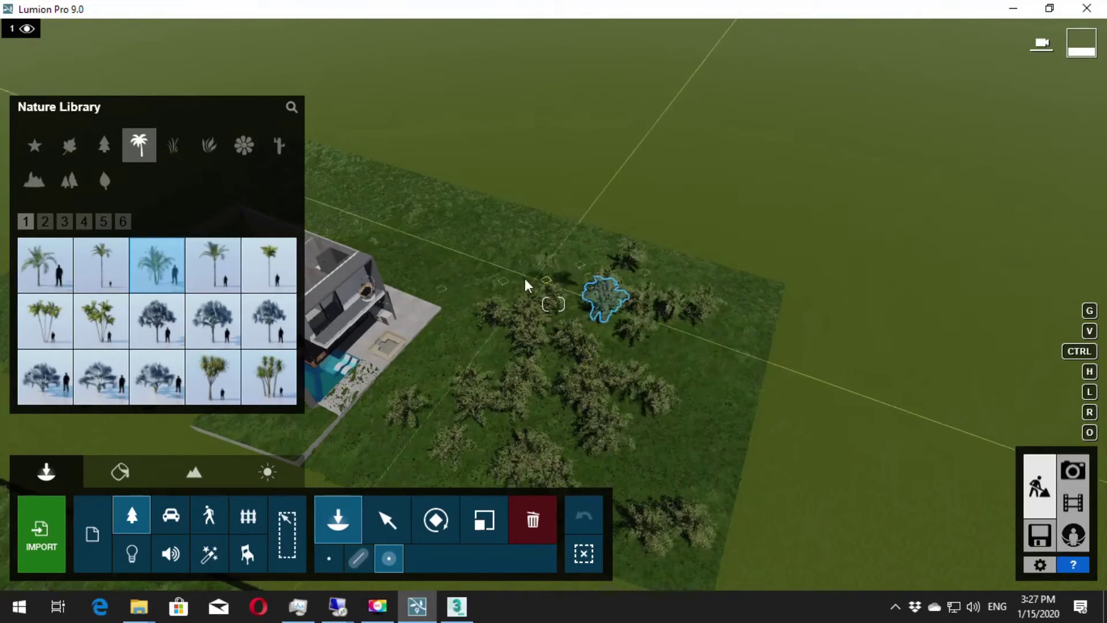
{"action": "left_click", "coordinate": [275, 268]}
{"action": "left_click", "coordinate": [547, 372]}
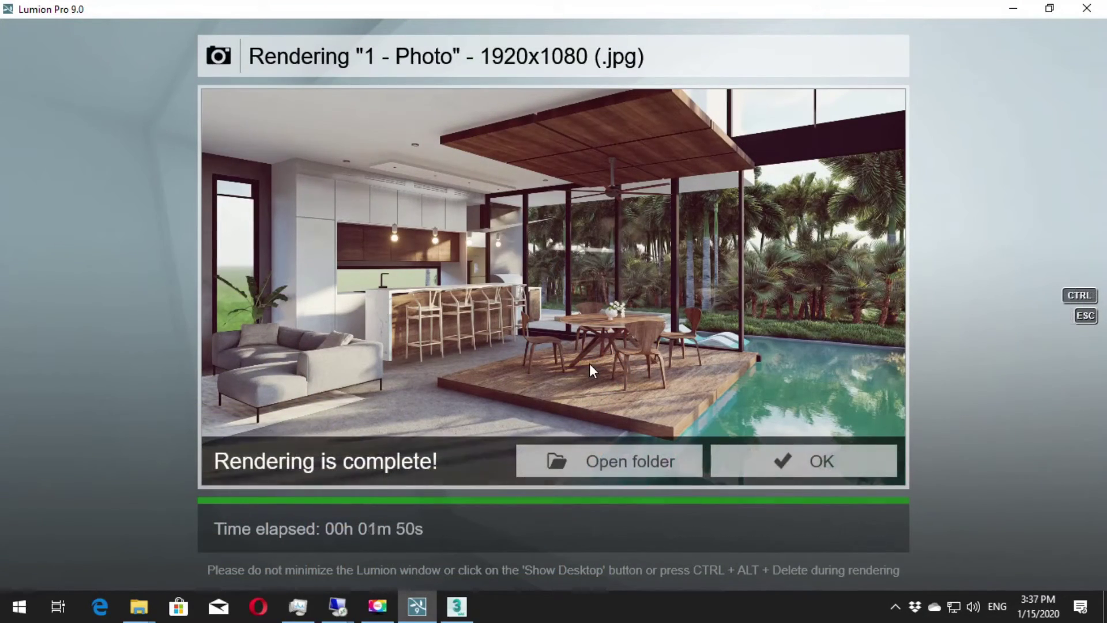
Open the render's output folder and go to the Desktop in File Explorer.
{"action": "left_click", "coordinate": [644, 462]}
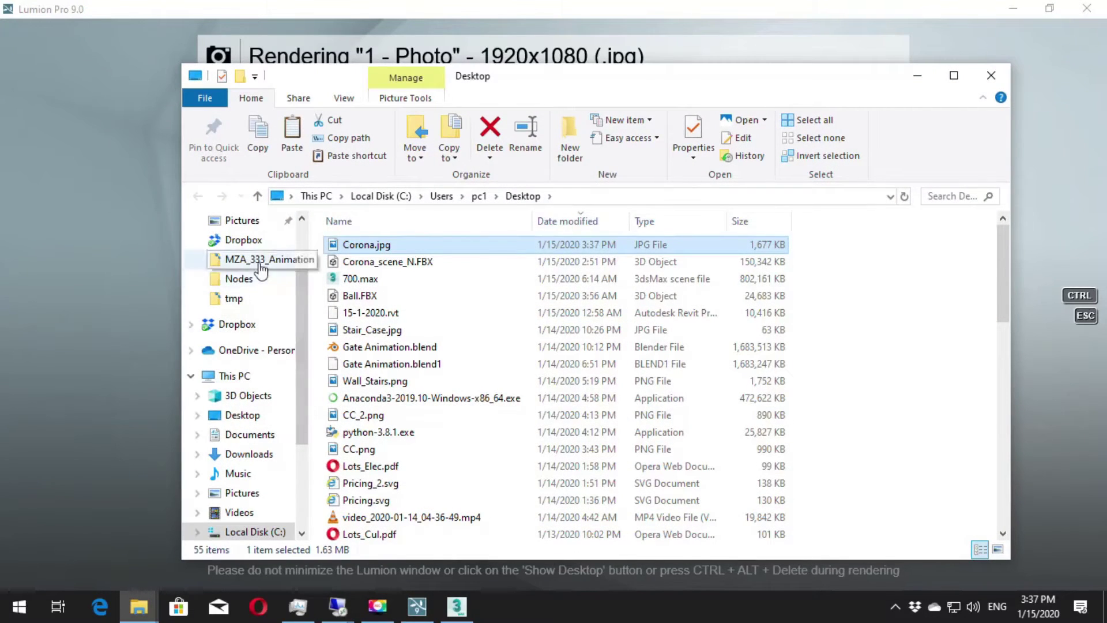
{"action": "scroll", "coordinate": [250, 259], "scroll_direction": "up", "scroll_amount": 5}
{"action": "left_click", "coordinate": [243, 252]}
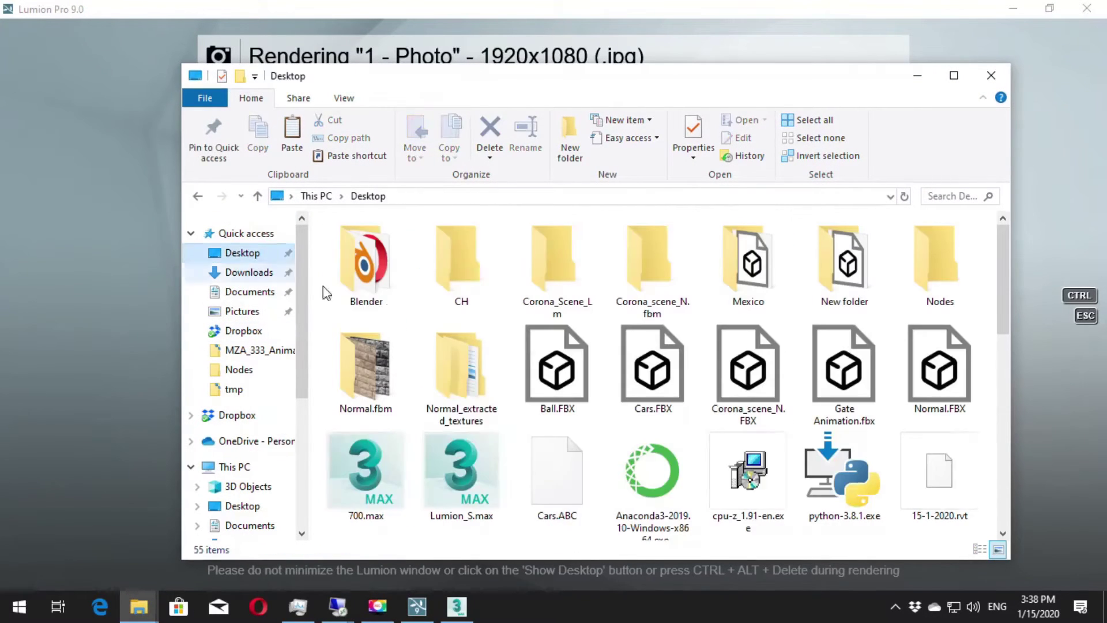